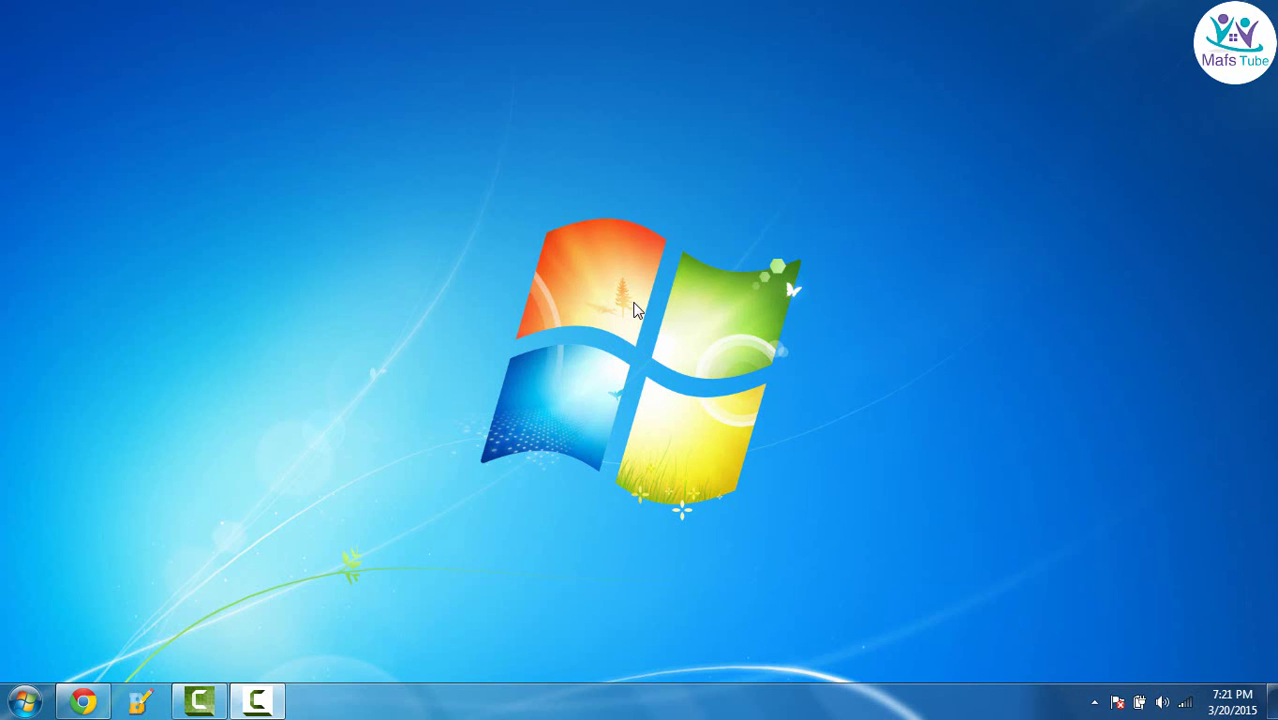
# Step: Open Chrome at the Visibay homepage, visibay.com
pyautogui.click(83, 701)
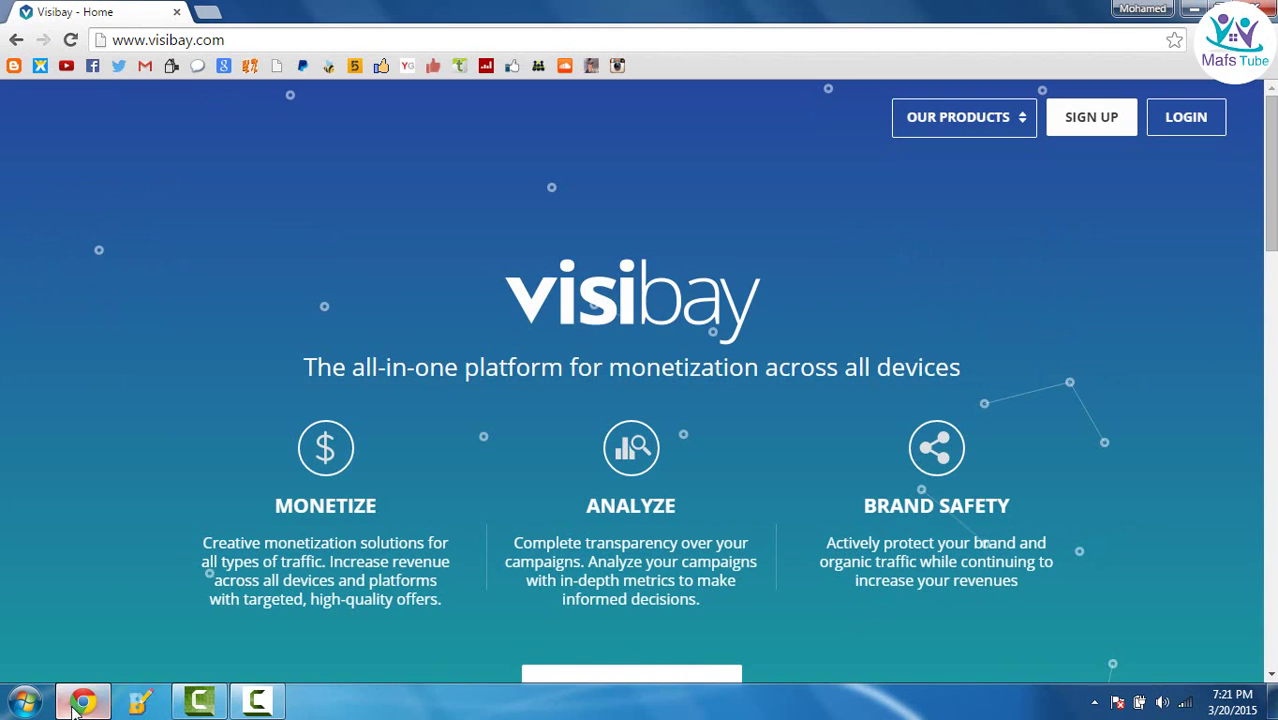
pyautogui.doubleClick(215, 40)
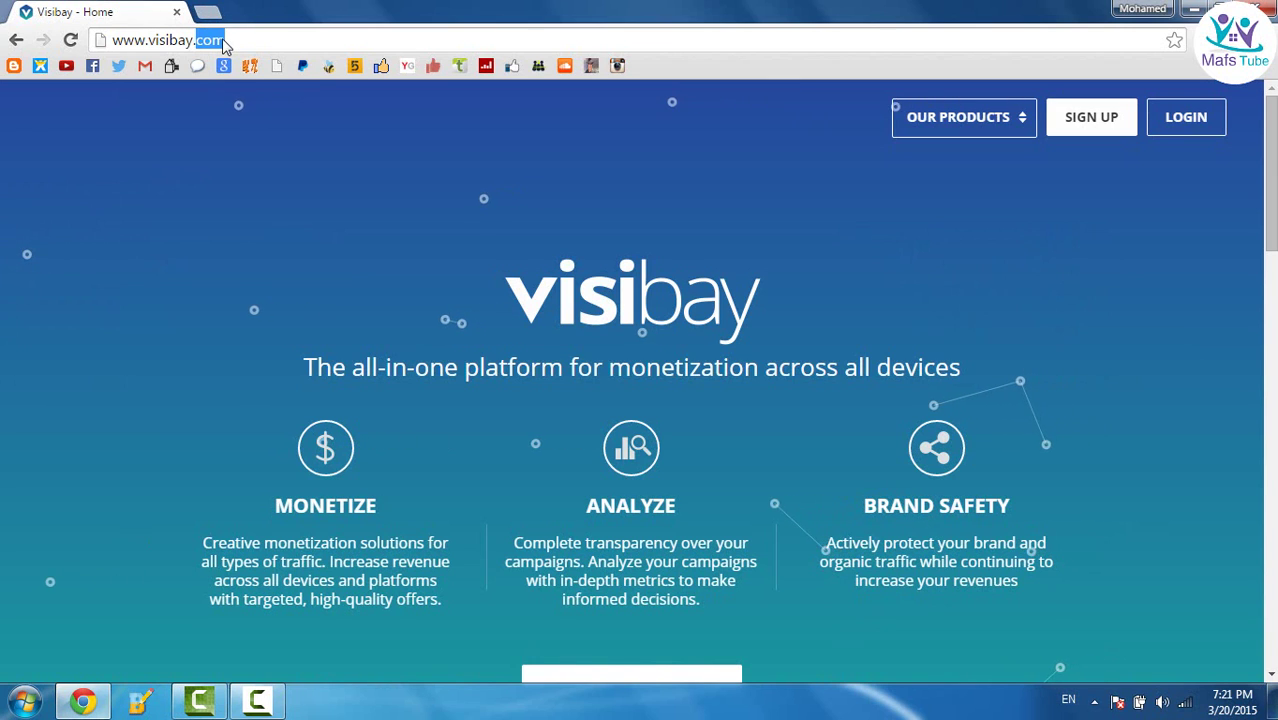
pyautogui.click(224, 42)
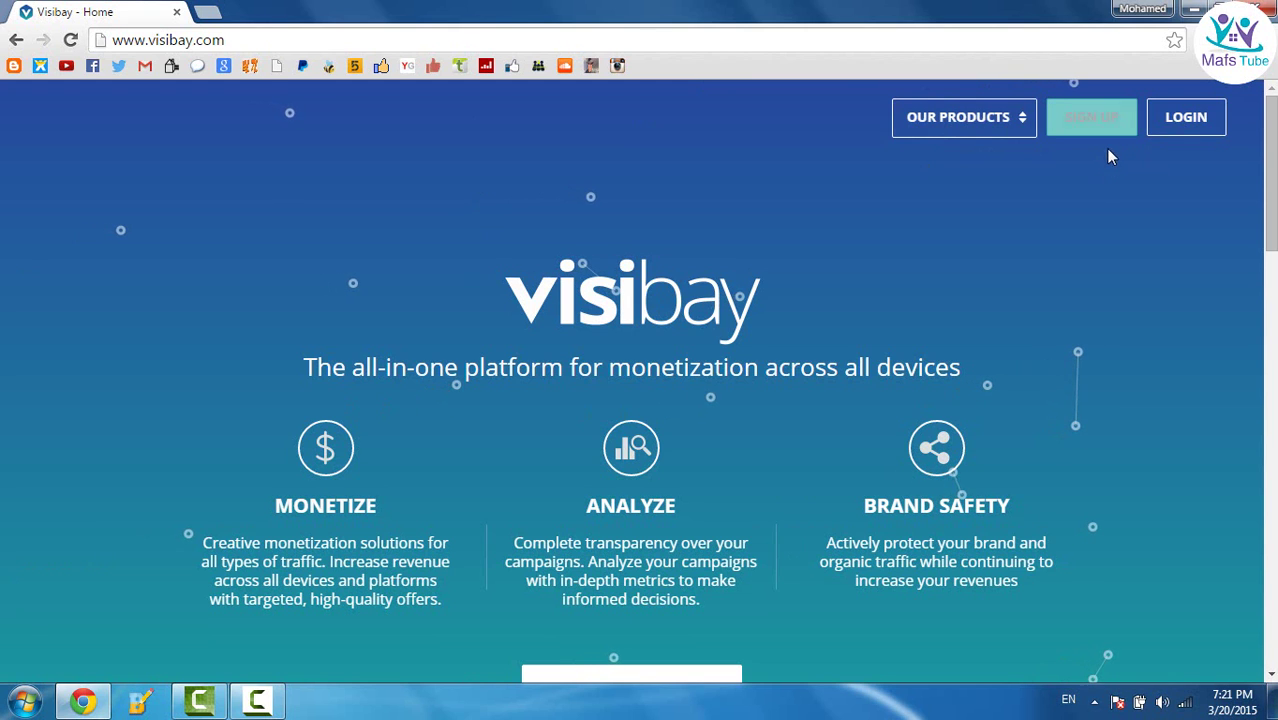
# Step: Log in to Visibay with the account email and password
pyautogui.click(1188, 125)
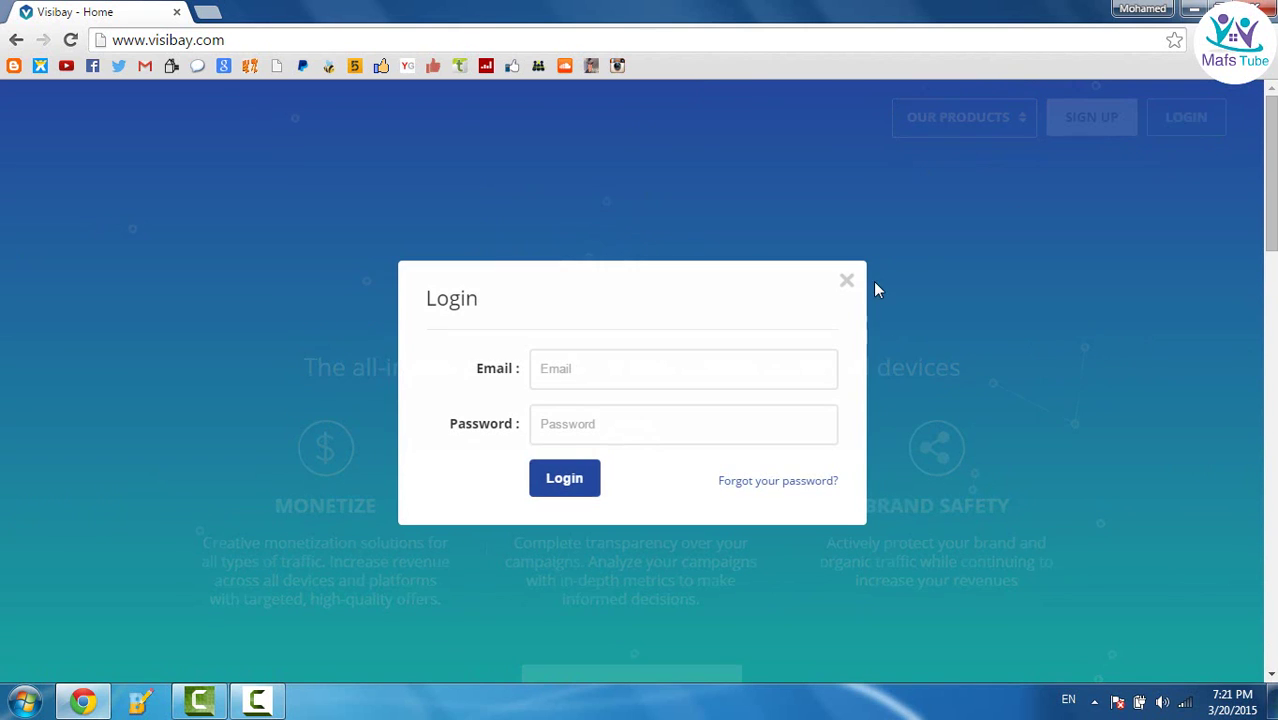
pyautogui.click(736, 372)
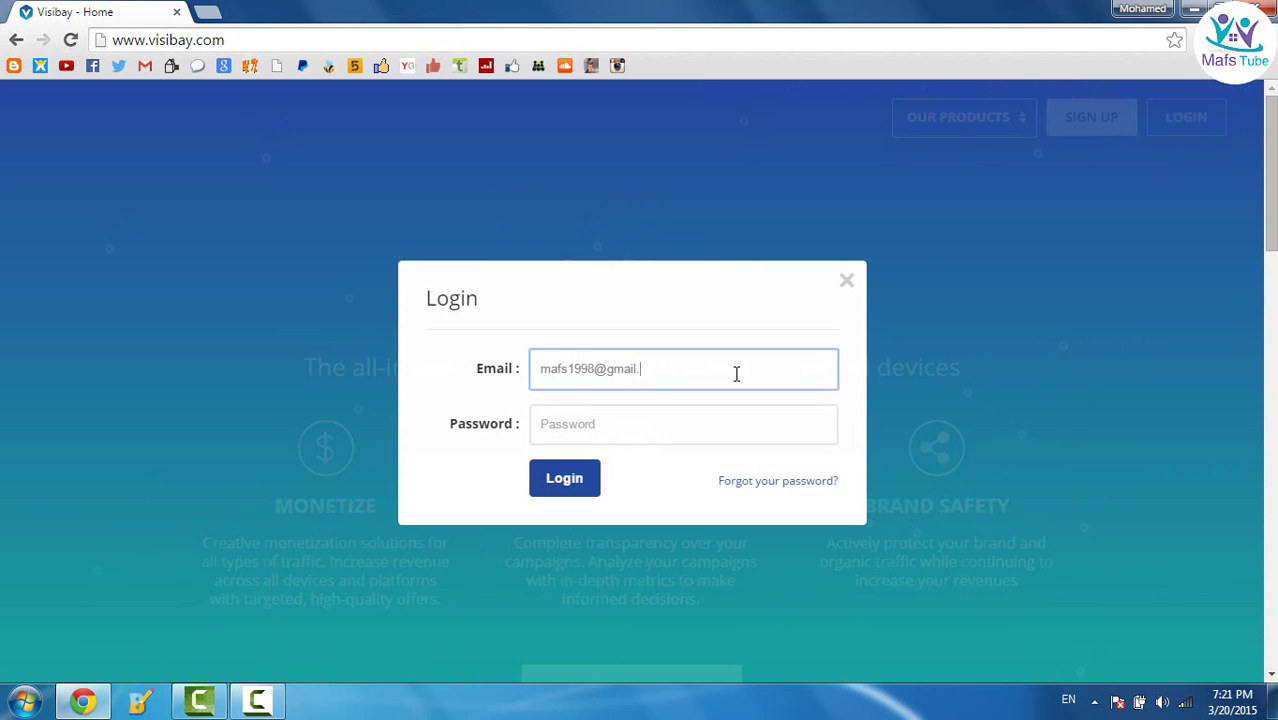
pyautogui.press('Tab')
pyautogui.write('*********')
pyautogui.press('Return')
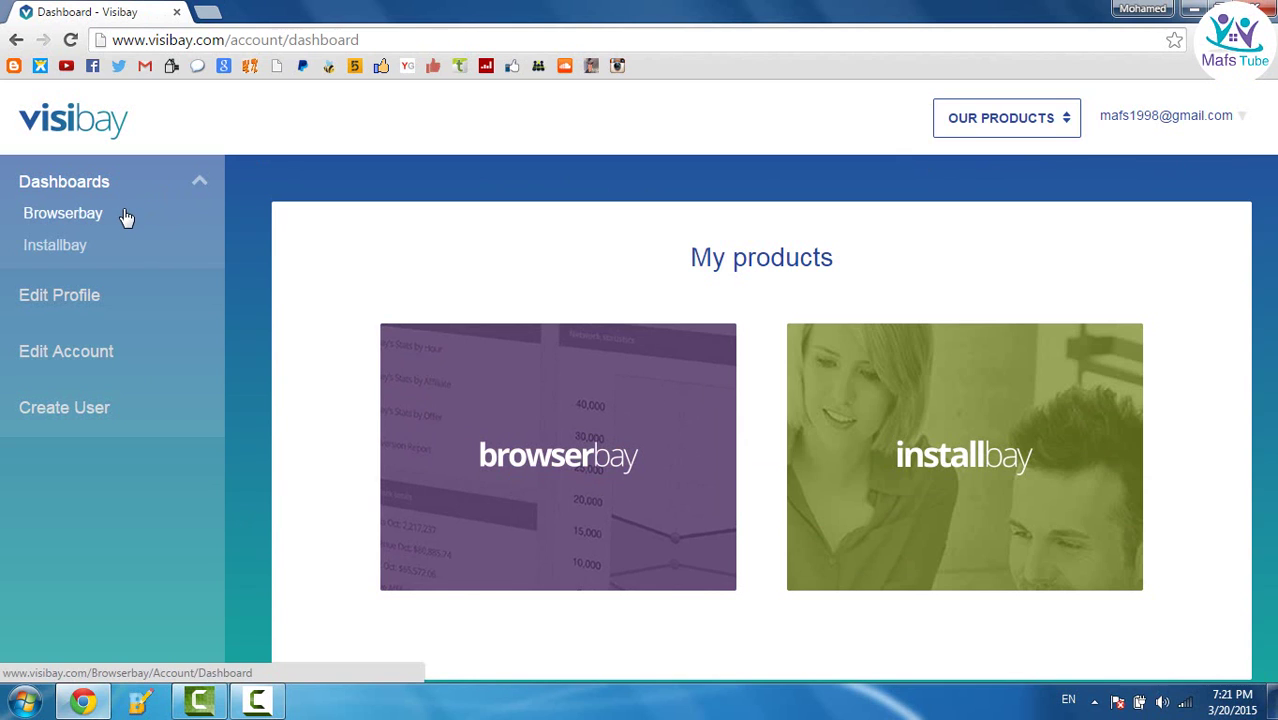
# Step: Create a new Browserbay browser named 'Test' and proceed to its customization
pyautogui.click(95, 214)
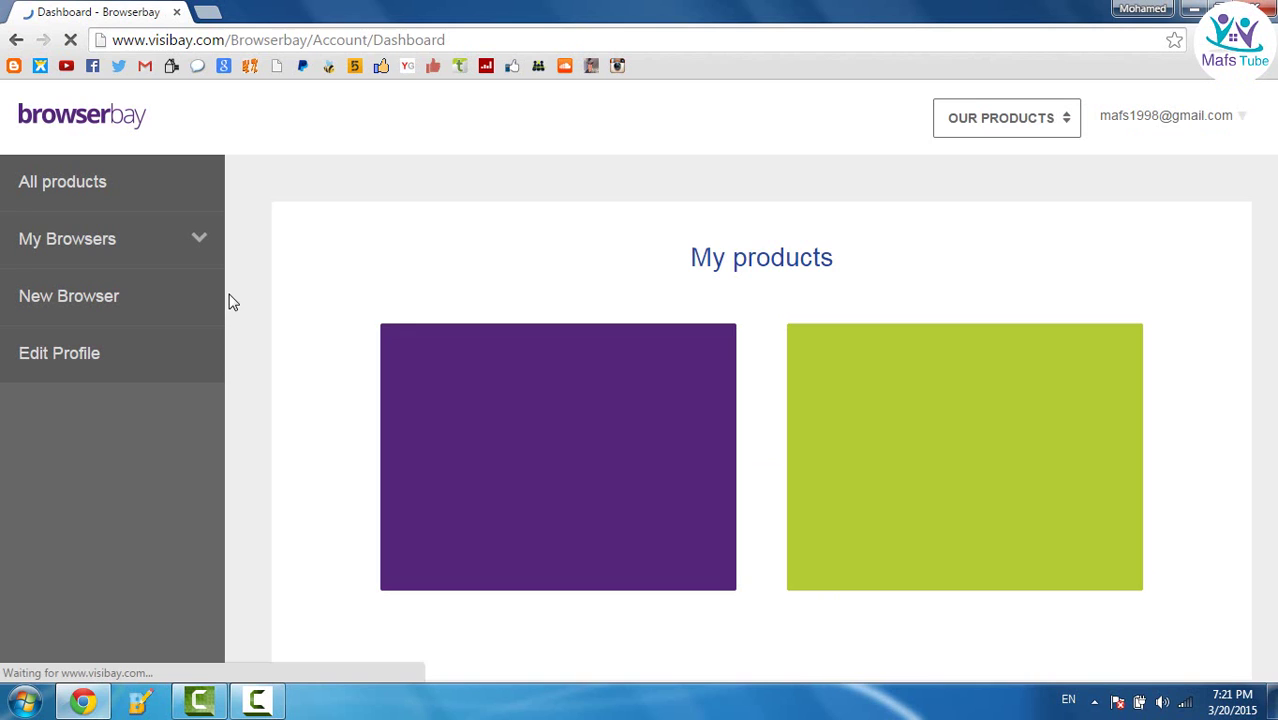
pyautogui.click(123, 296)
pyautogui.write('Test')
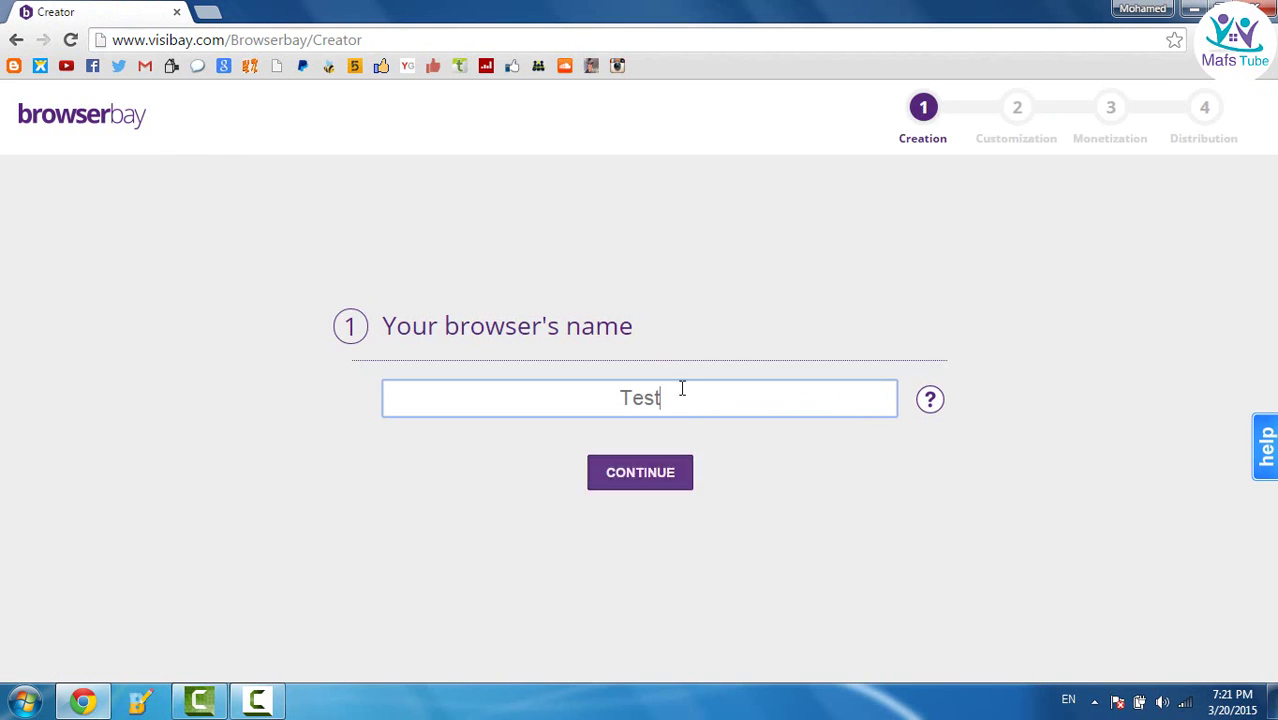
pyautogui.click(680, 483)
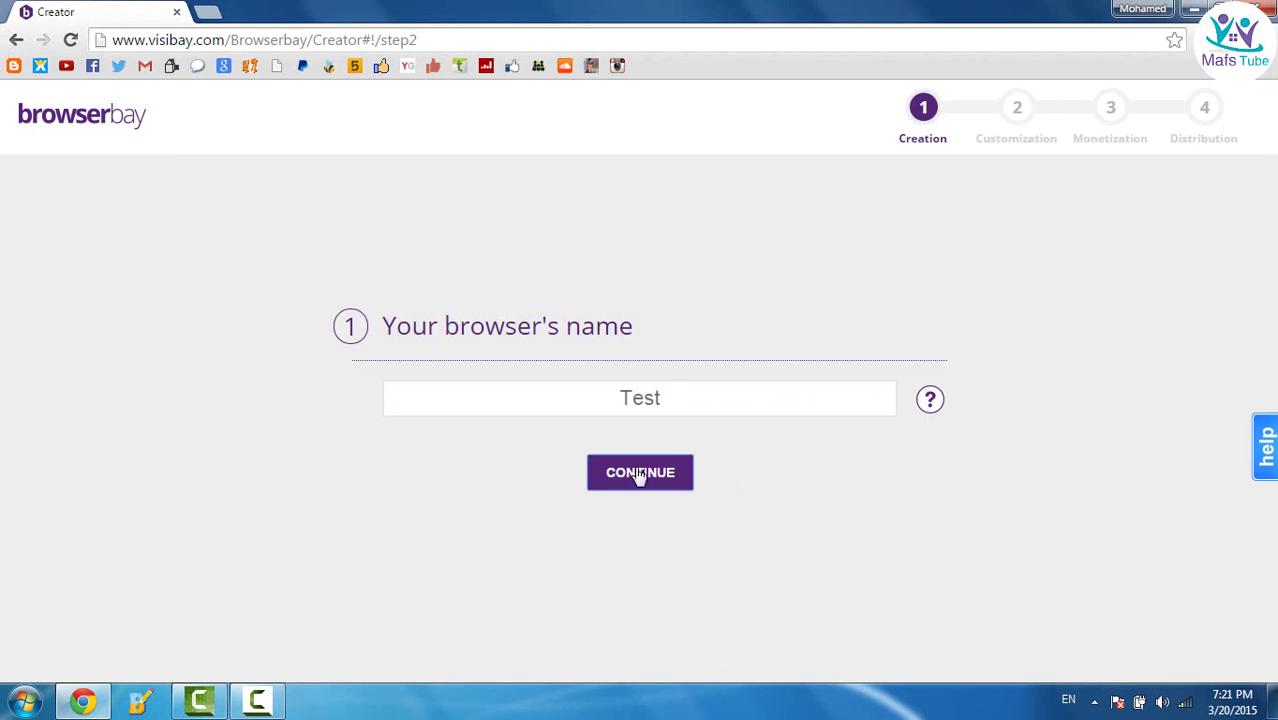
pyautogui.click(640, 474)
# Step: Try the pencil, soccer ball and clapperboard logos, then settle on the piano keyboard
pyautogui.moveTo(1273, 217); pyautogui.dragTo(1273, 219)
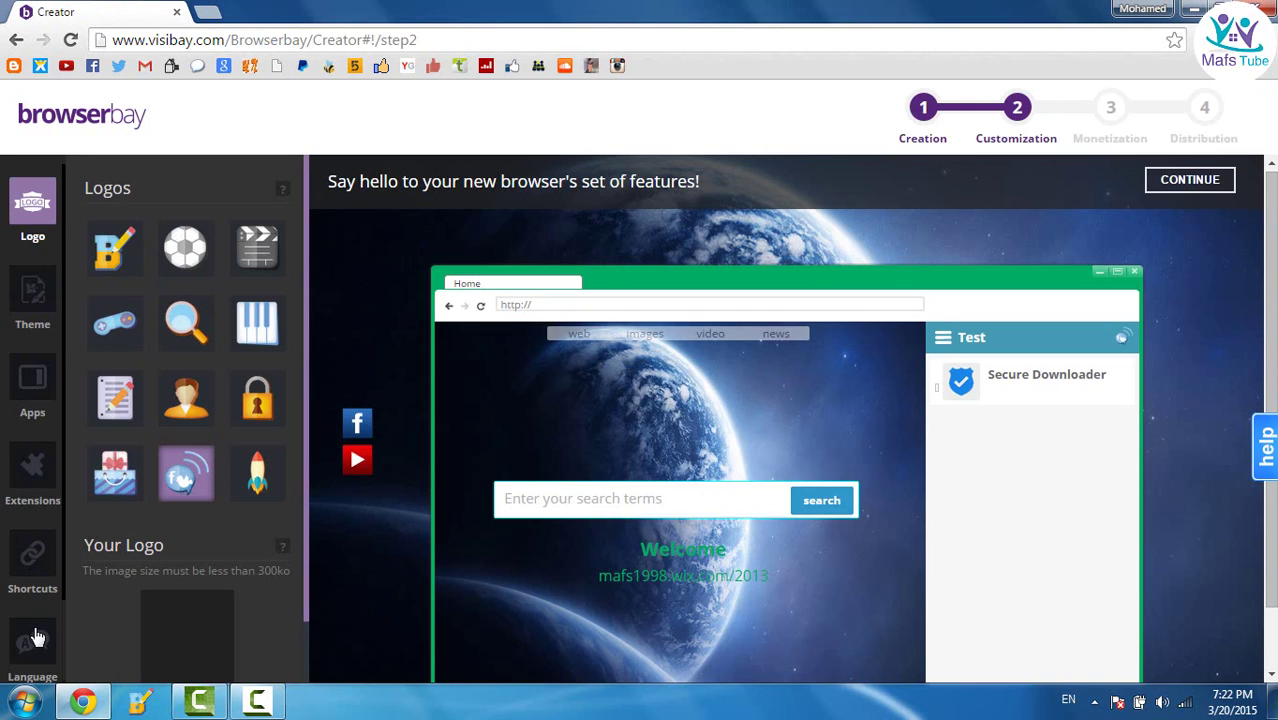
pyautogui.click(112, 254)
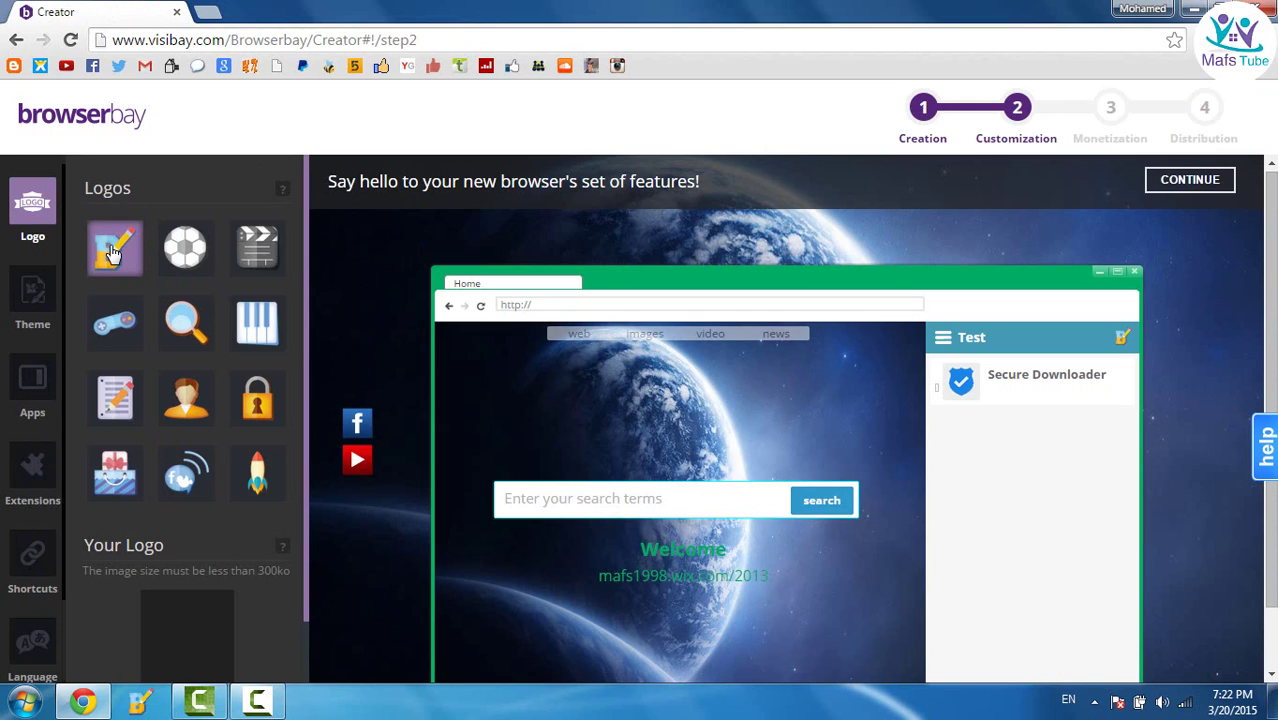
pyautogui.click(170, 265)
pyautogui.click(250, 254)
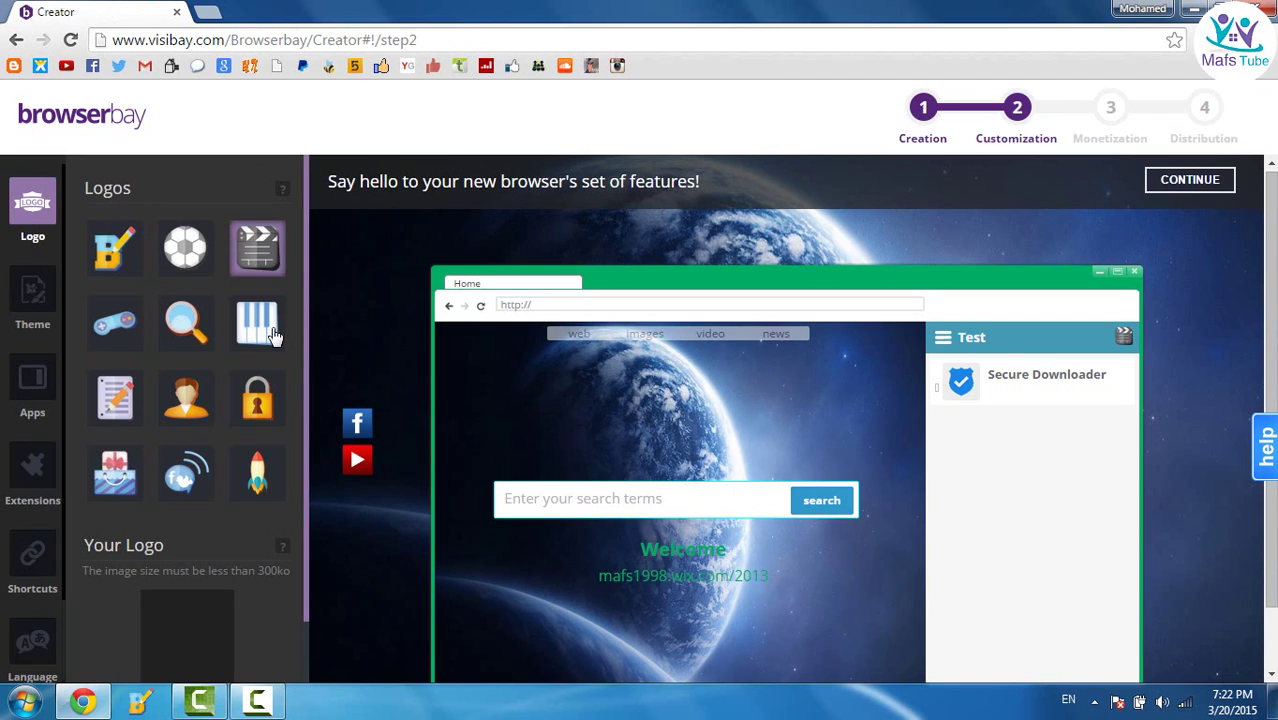
pyautogui.click(262, 330)
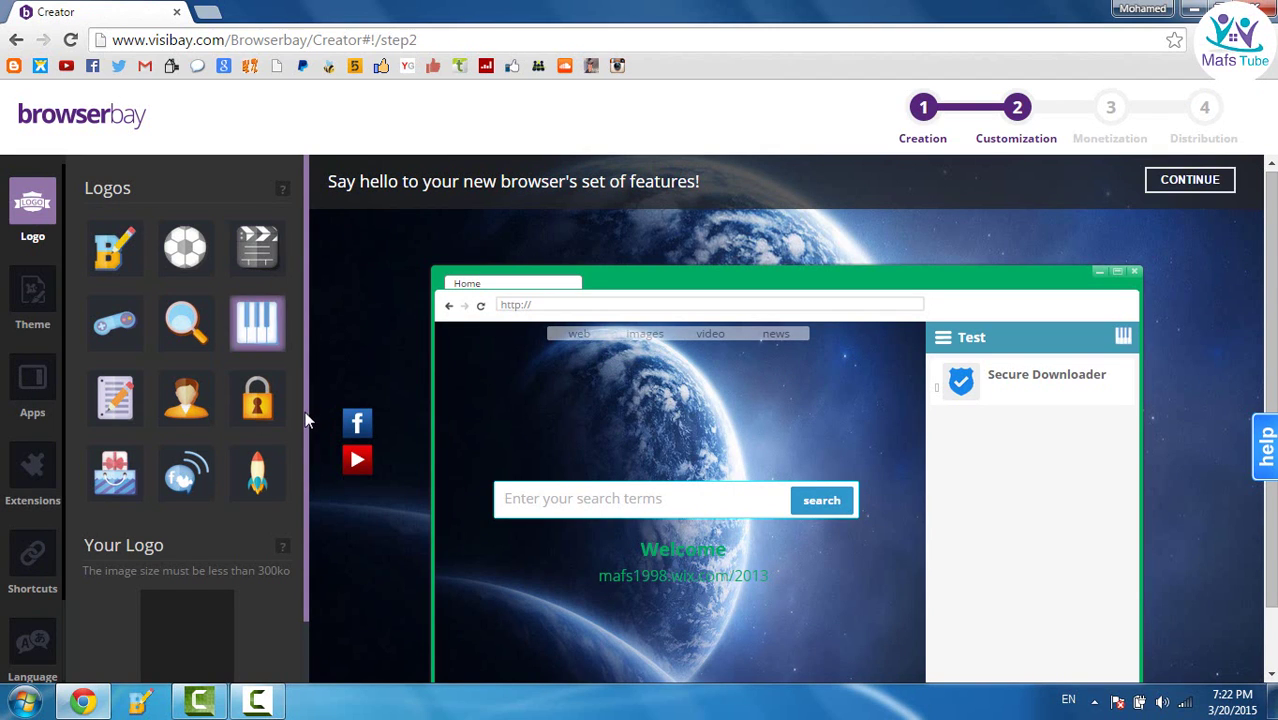
pyautogui.moveTo(305, 419); pyautogui.dragTo(304, 550)
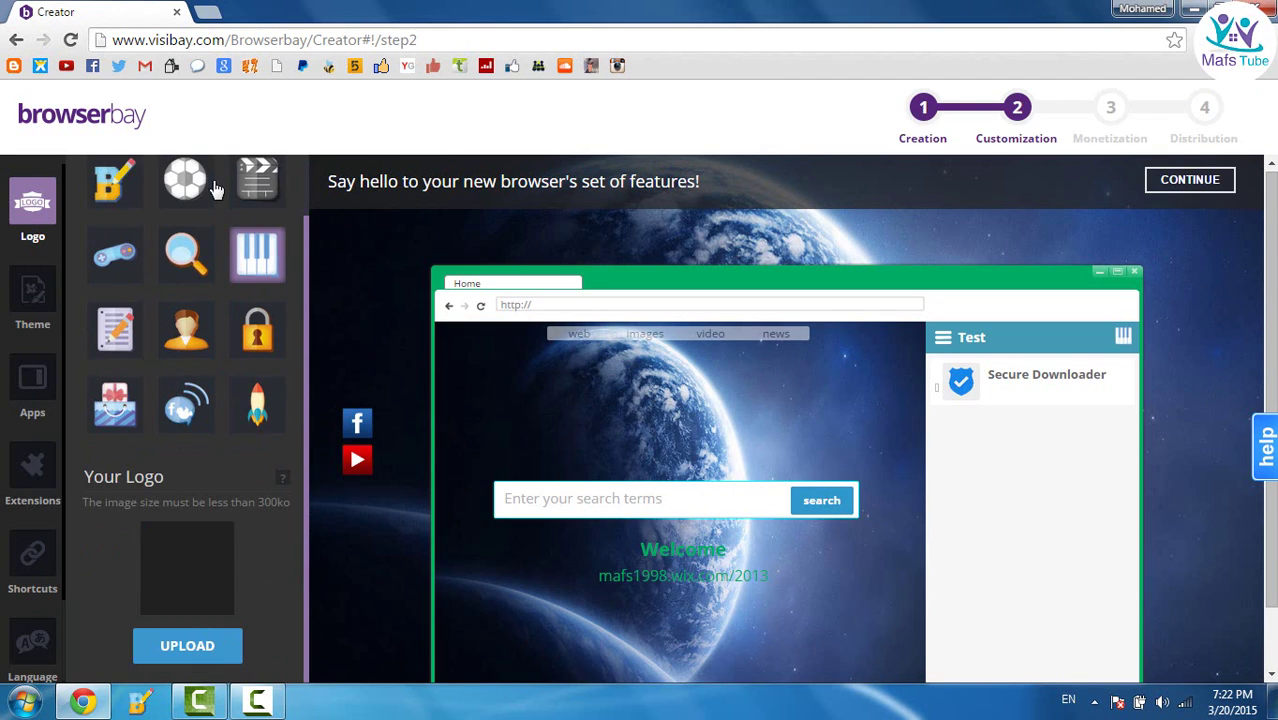
# Step: Replace the theme title 'Welcome' with 'Mafs'
pyautogui.click(33, 300)
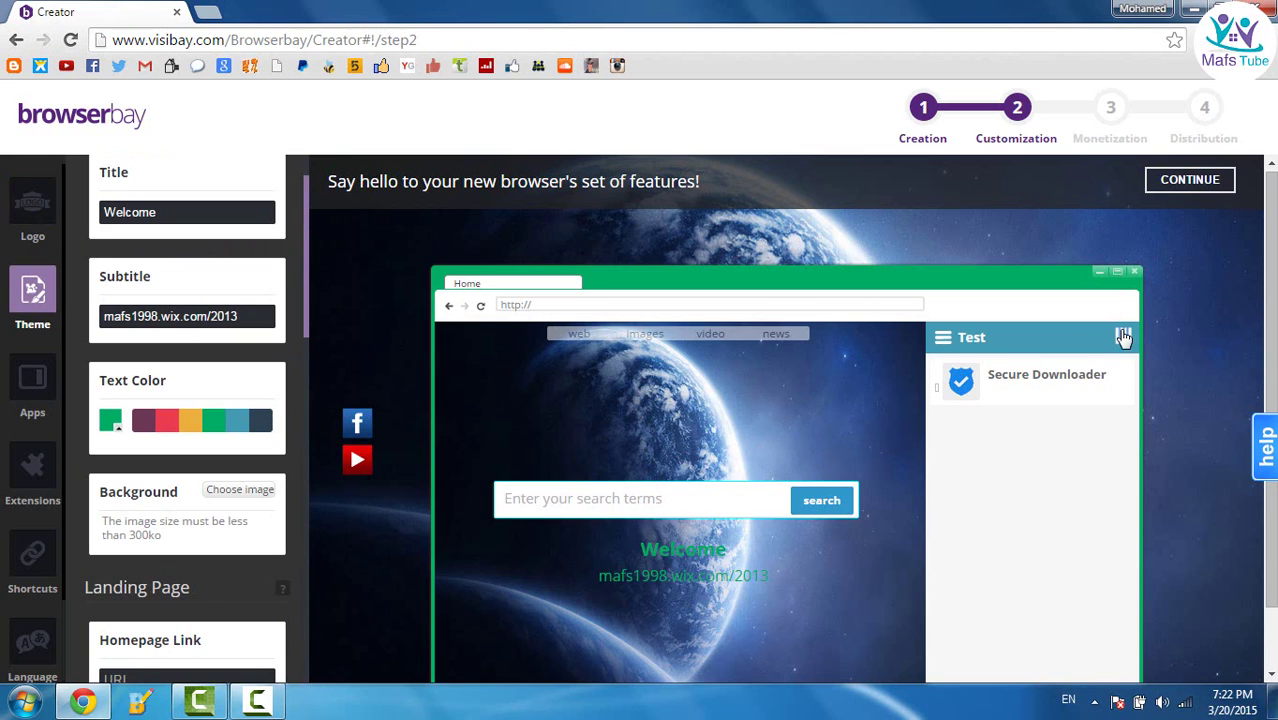
pyautogui.scroll(-1, 600, 290)
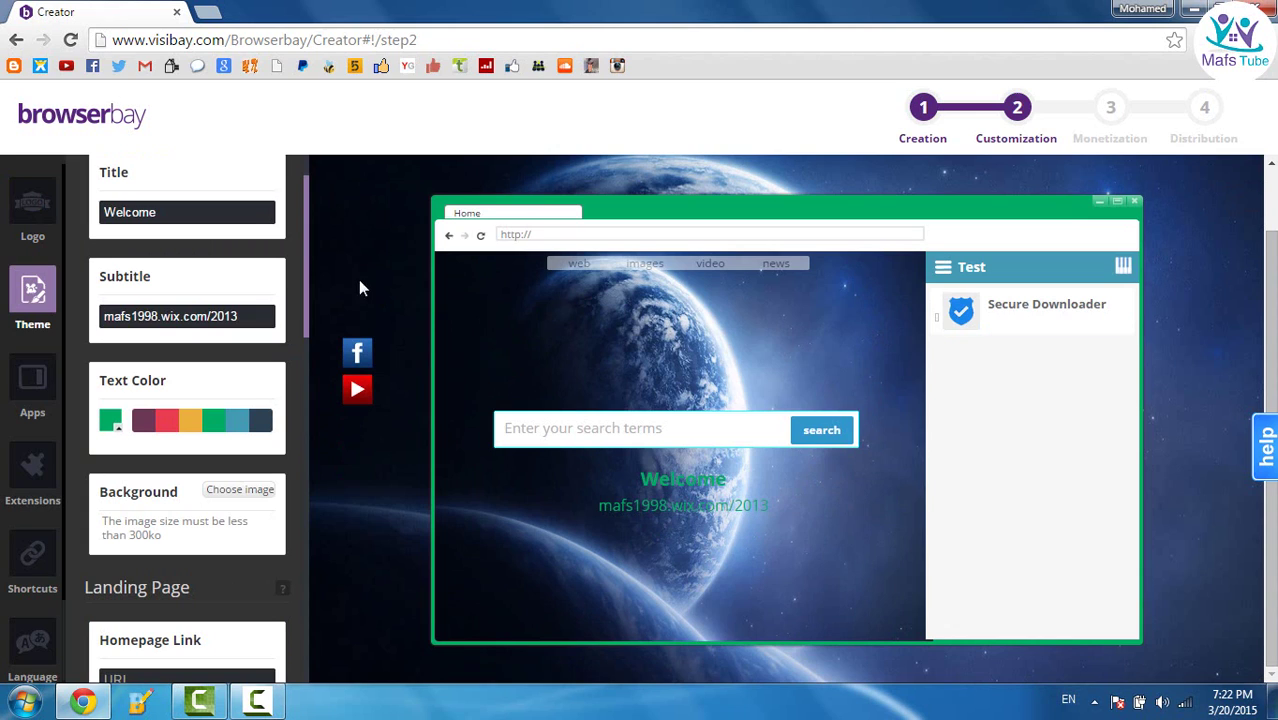
pyautogui.doubleClick(162, 211)
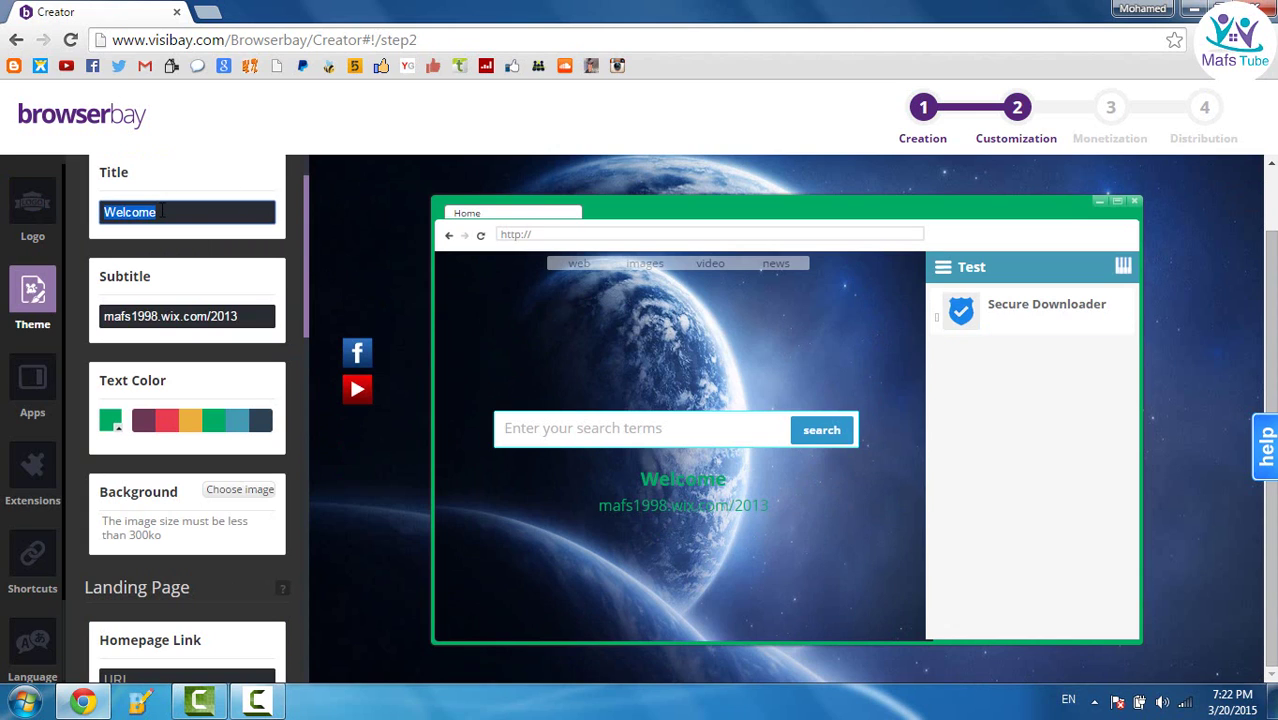
pyautogui.press('BackSpace')
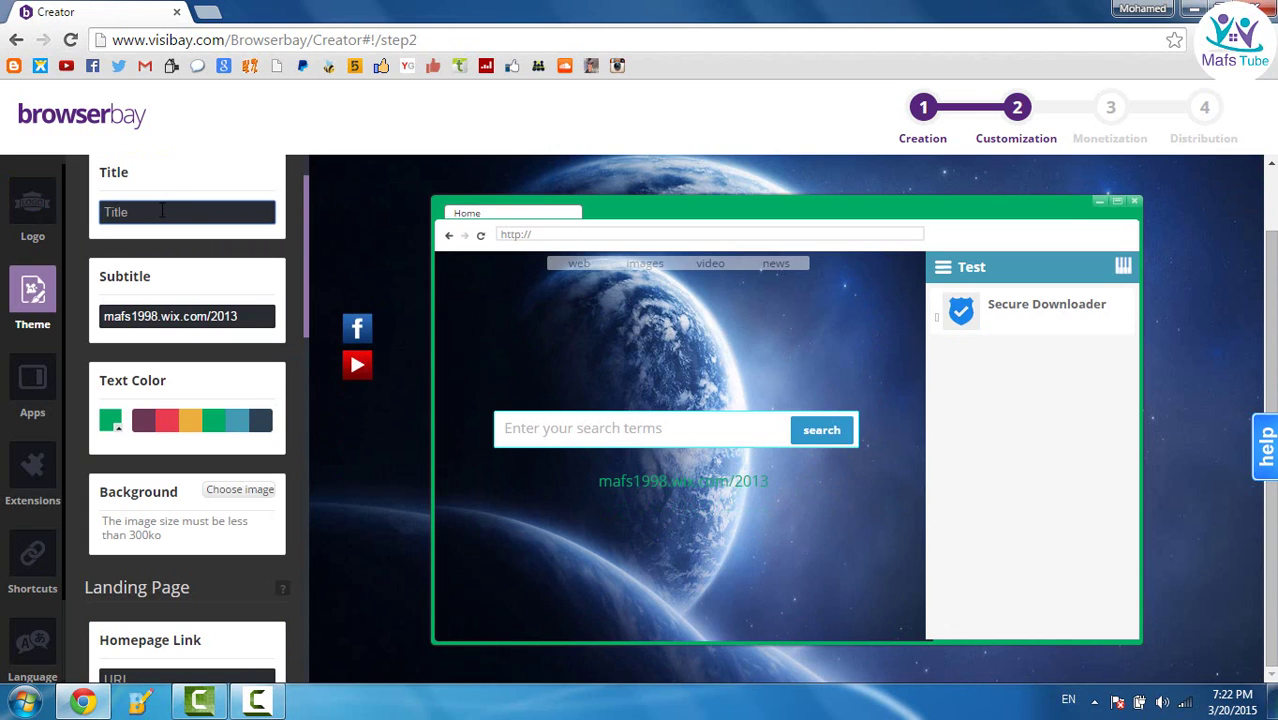
pyautogui.write('Mafs')
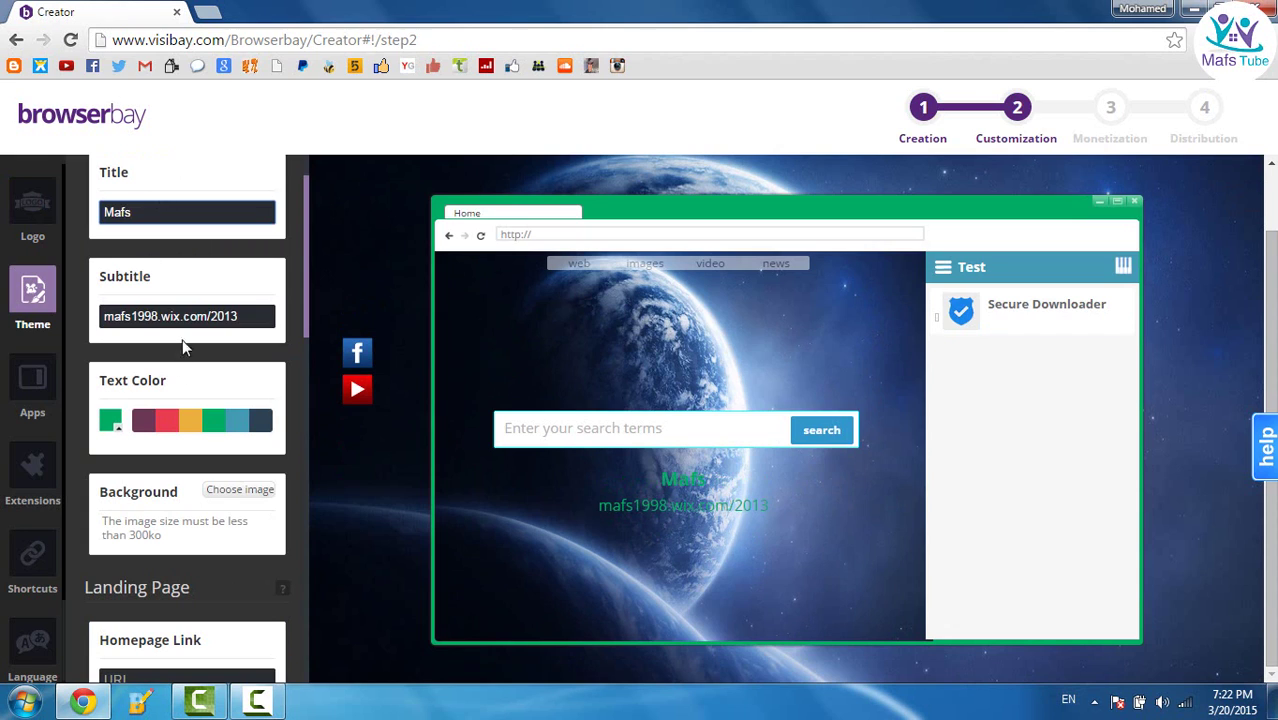
# Step: Look over the subtitle text and leave it unchanged
pyautogui.click(209, 316)
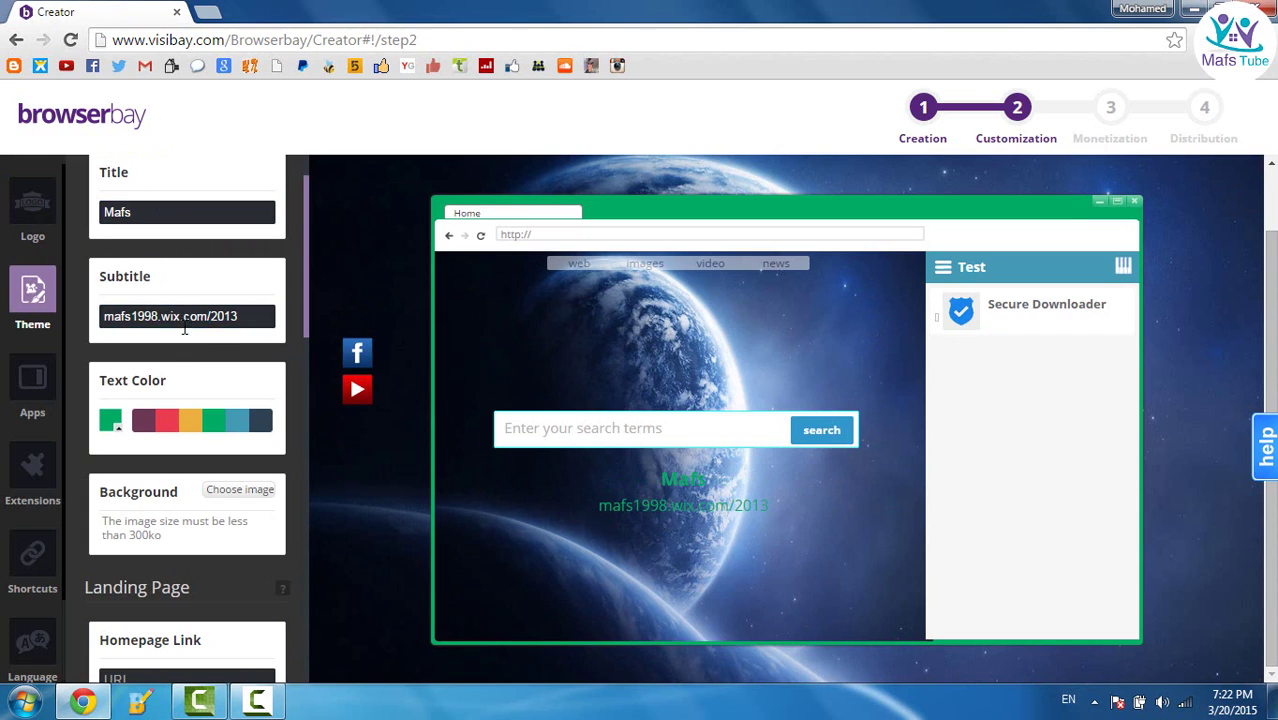
pyautogui.doubleClick(185, 318)
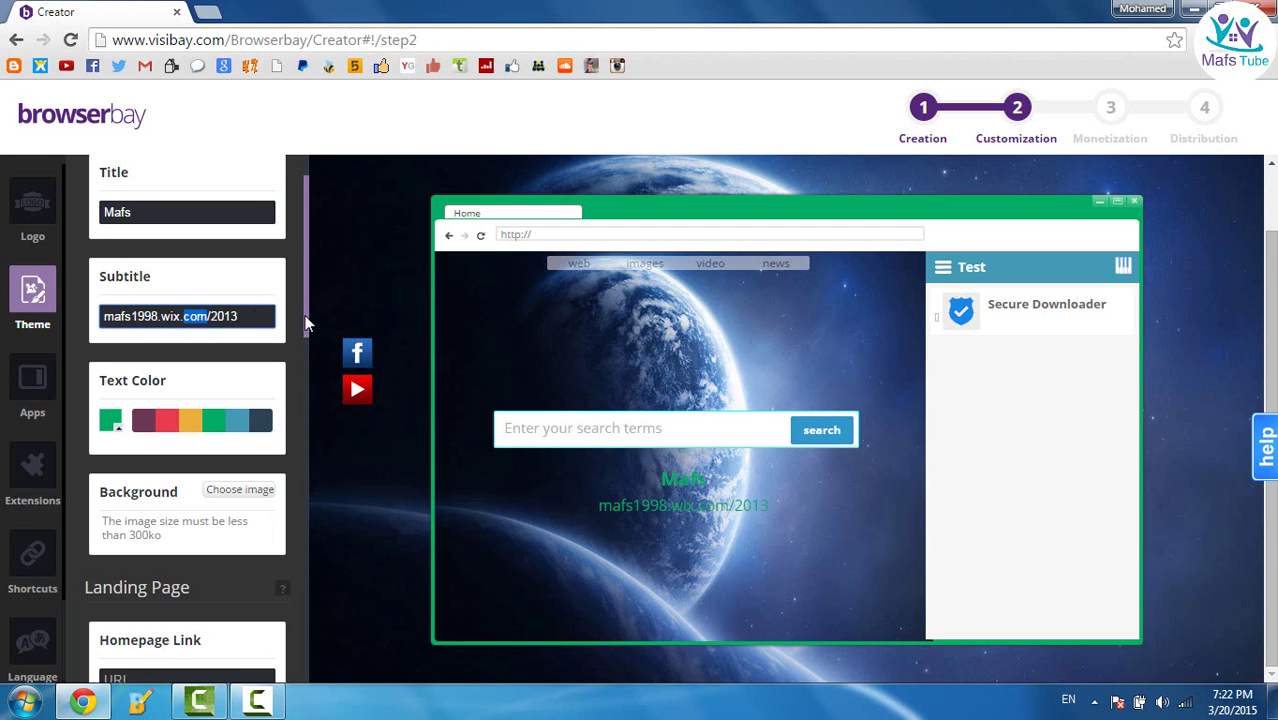
pyautogui.moveTo(307, 323); pyautogui.dragTo(307, 341)
pyautogui.click(237, 258)
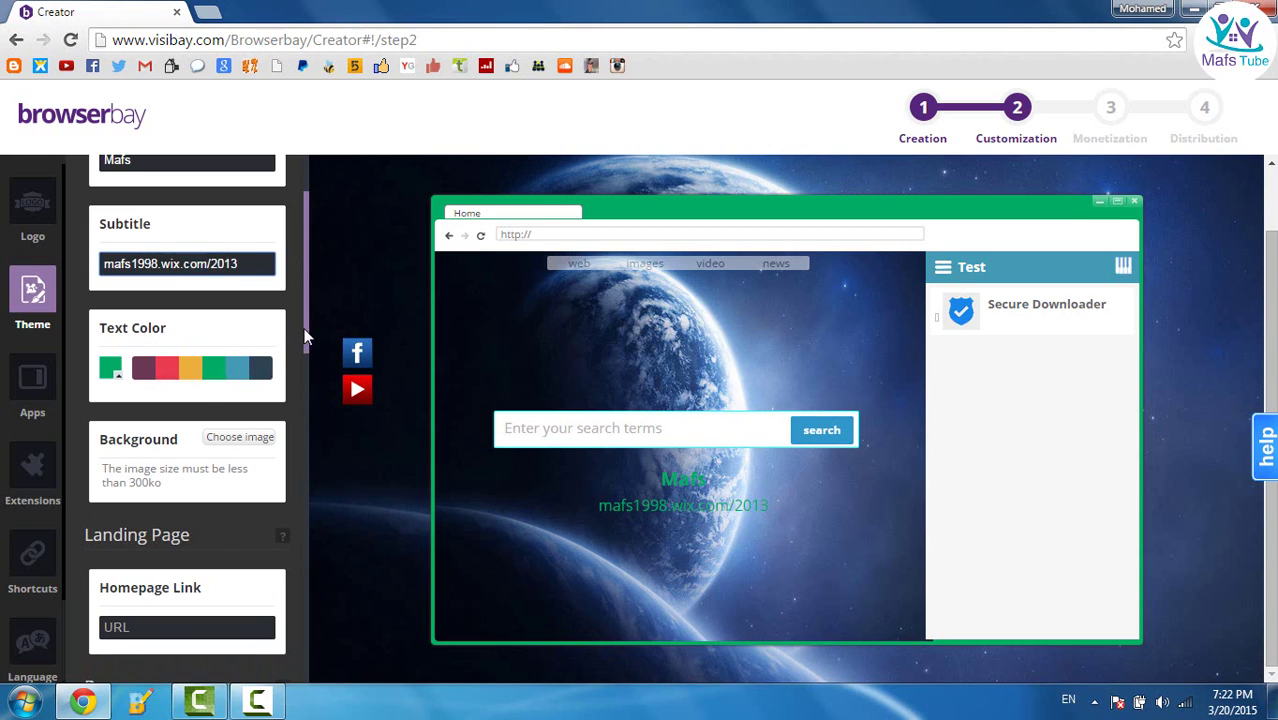
# Step: Scroll to Landing Page and select the blank Homepage Link URL field
pyautogui.scroll(-2, 304, 377)
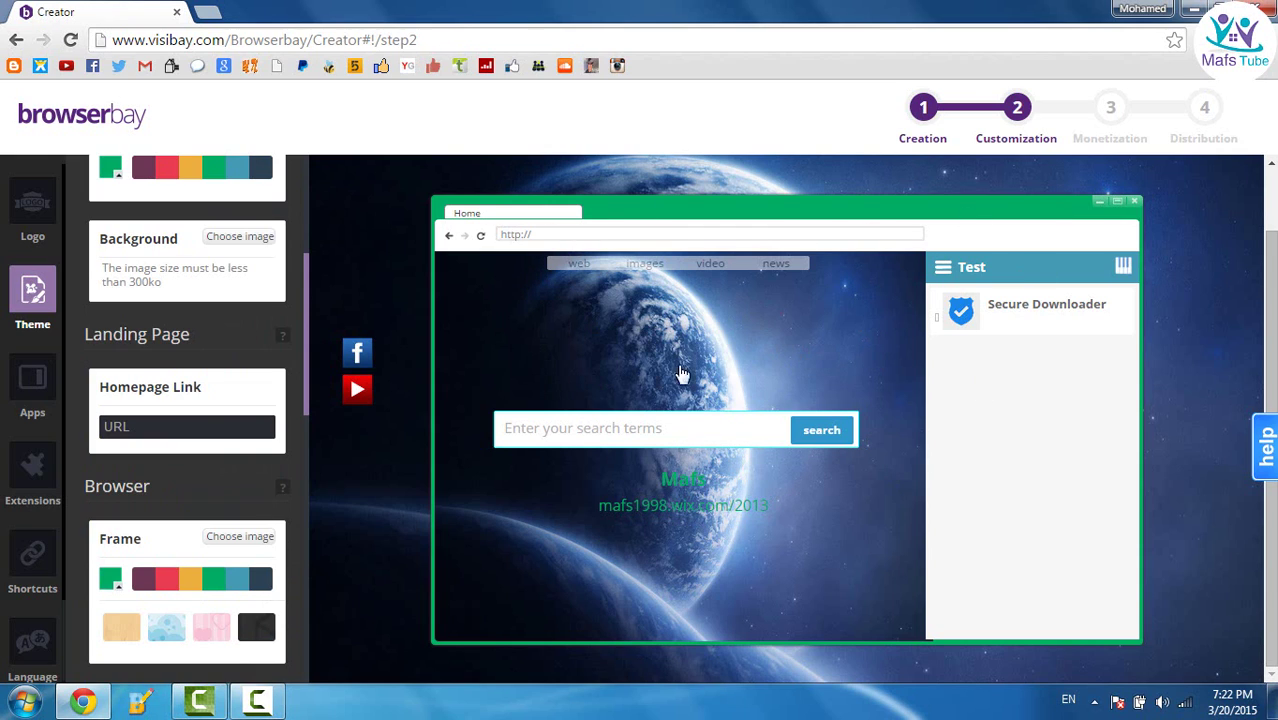
pyautogui.click(205, 425)
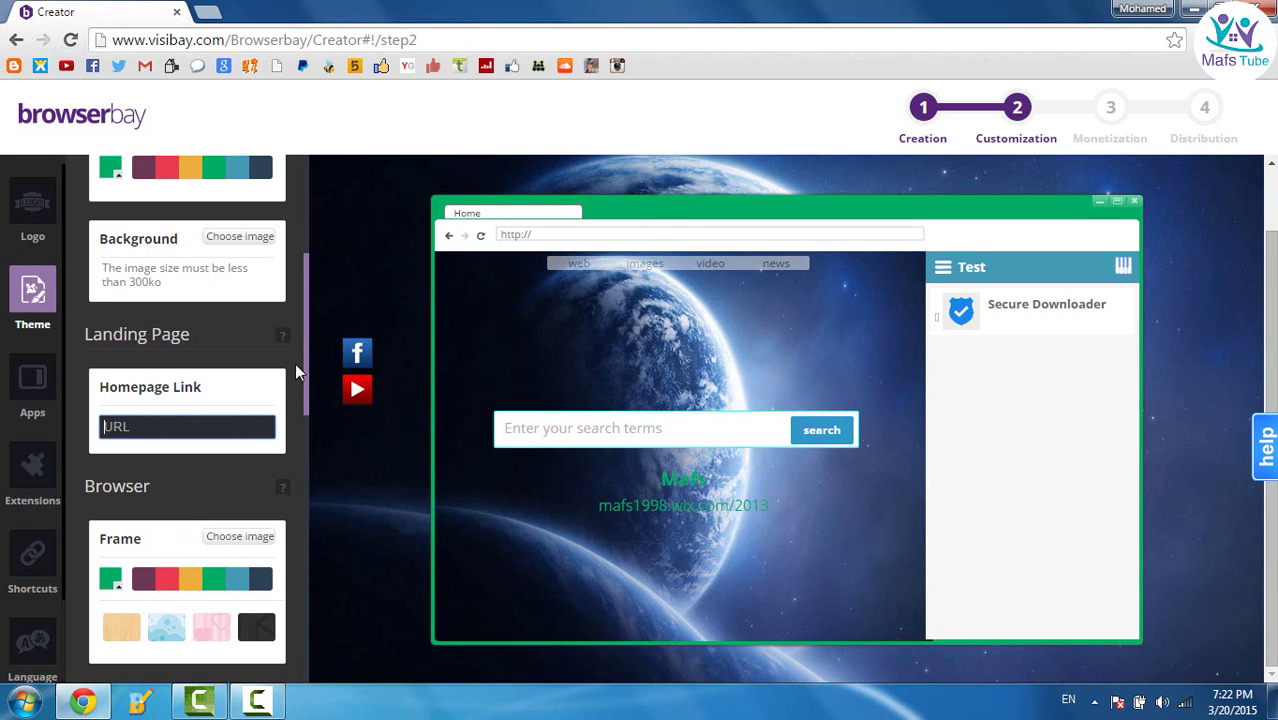
# Step: Try red and green frame colours, then set the browser frame to dark navy
pyautogui.moveTo(302, 331); pyautogui.dragTo(308, 375)
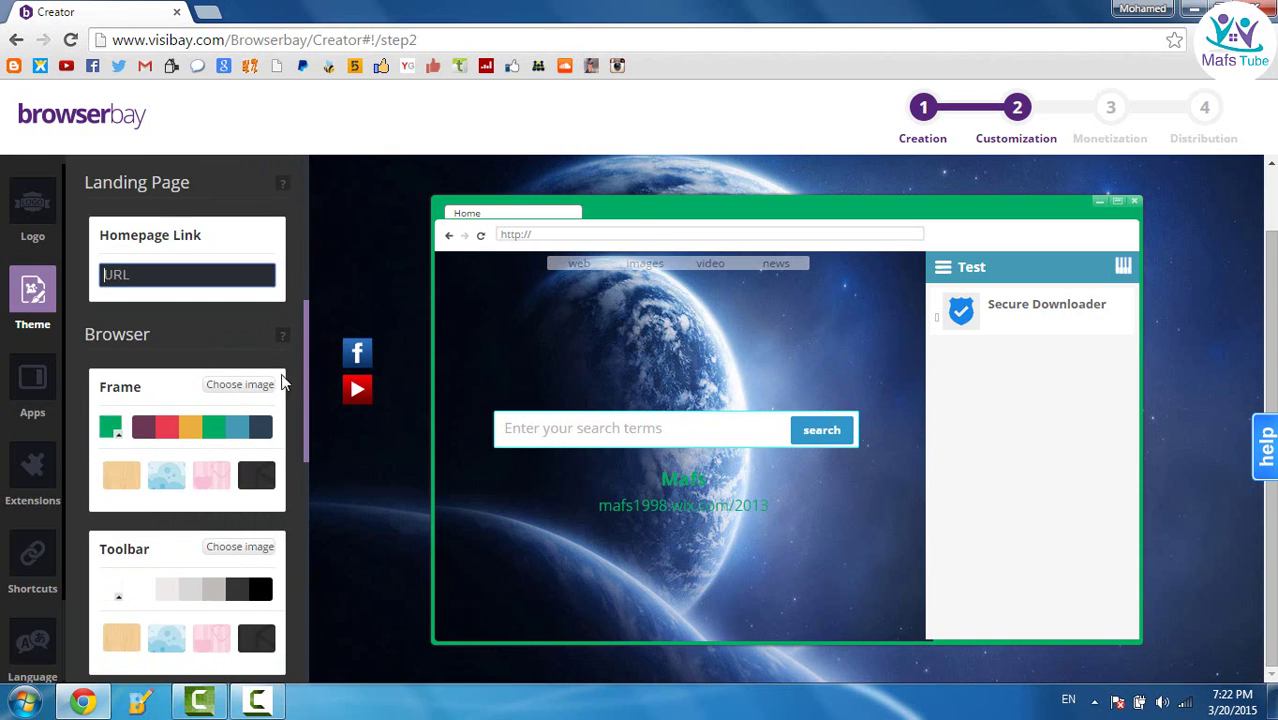
pyautogui.click(170, 433)
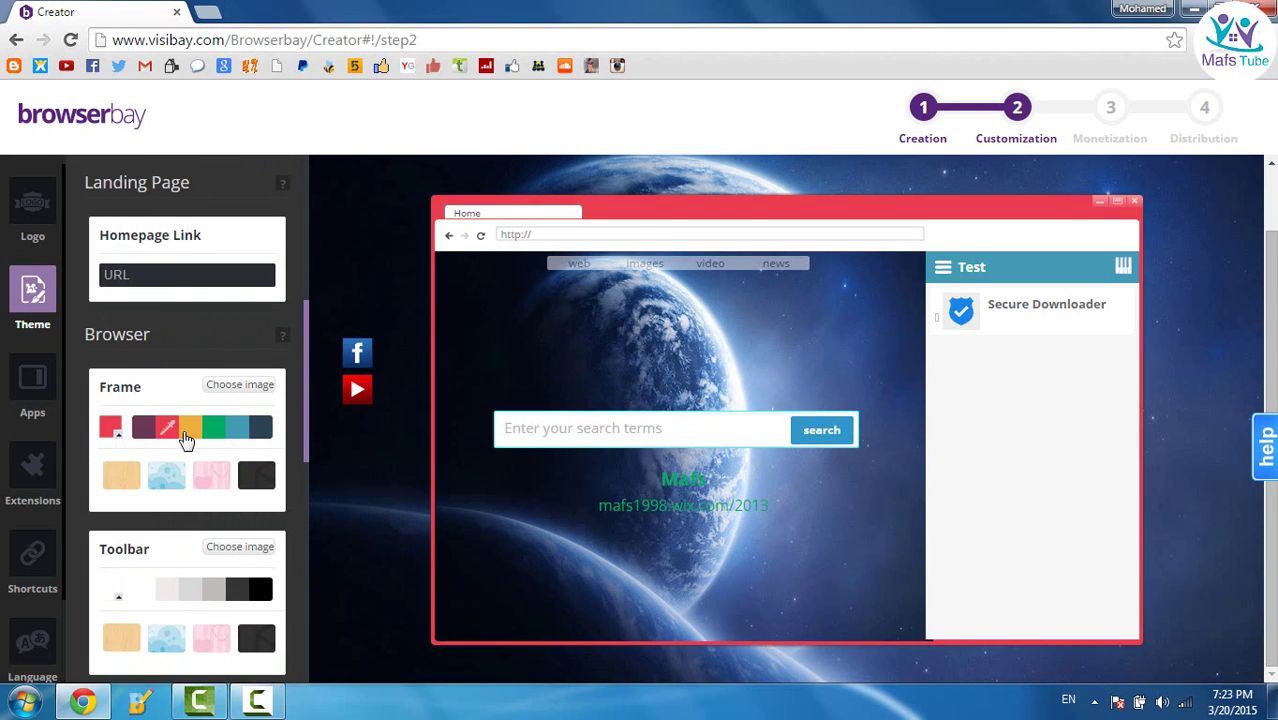
pyautogui.click(188, 438)
pyautogui.click(234, 435)
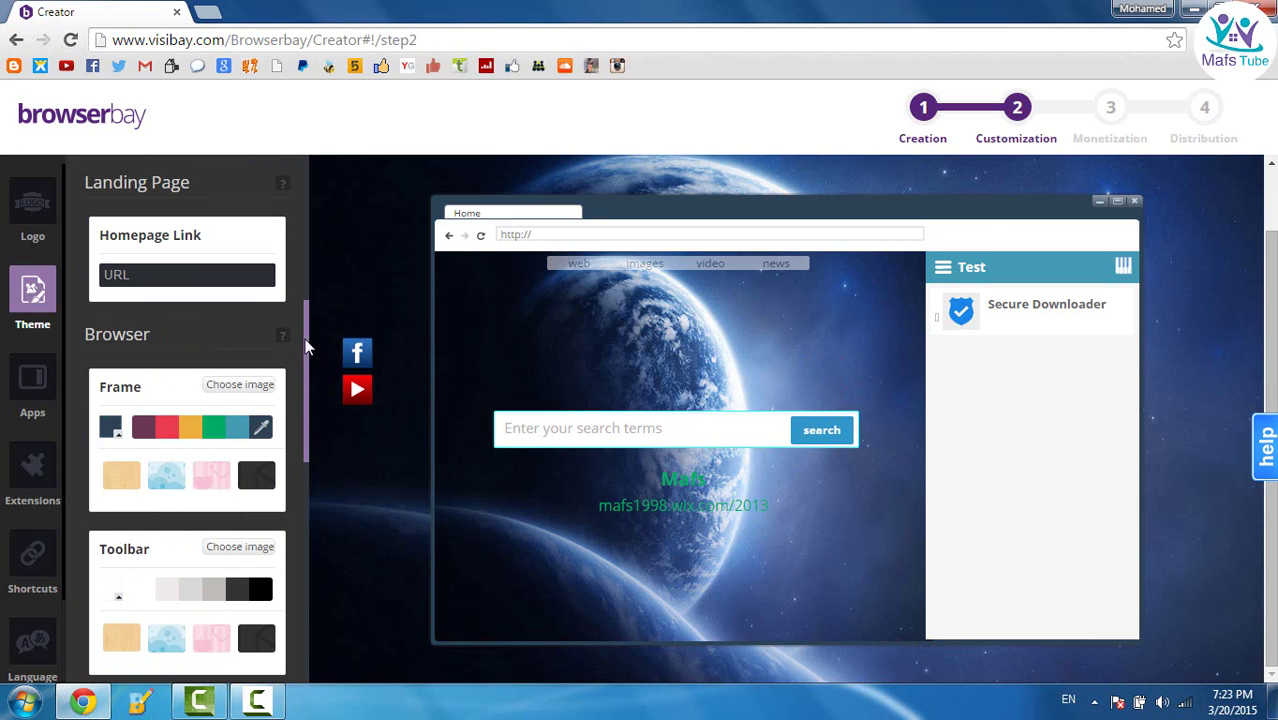
pyautogui.scroll(-2, 236, 297)
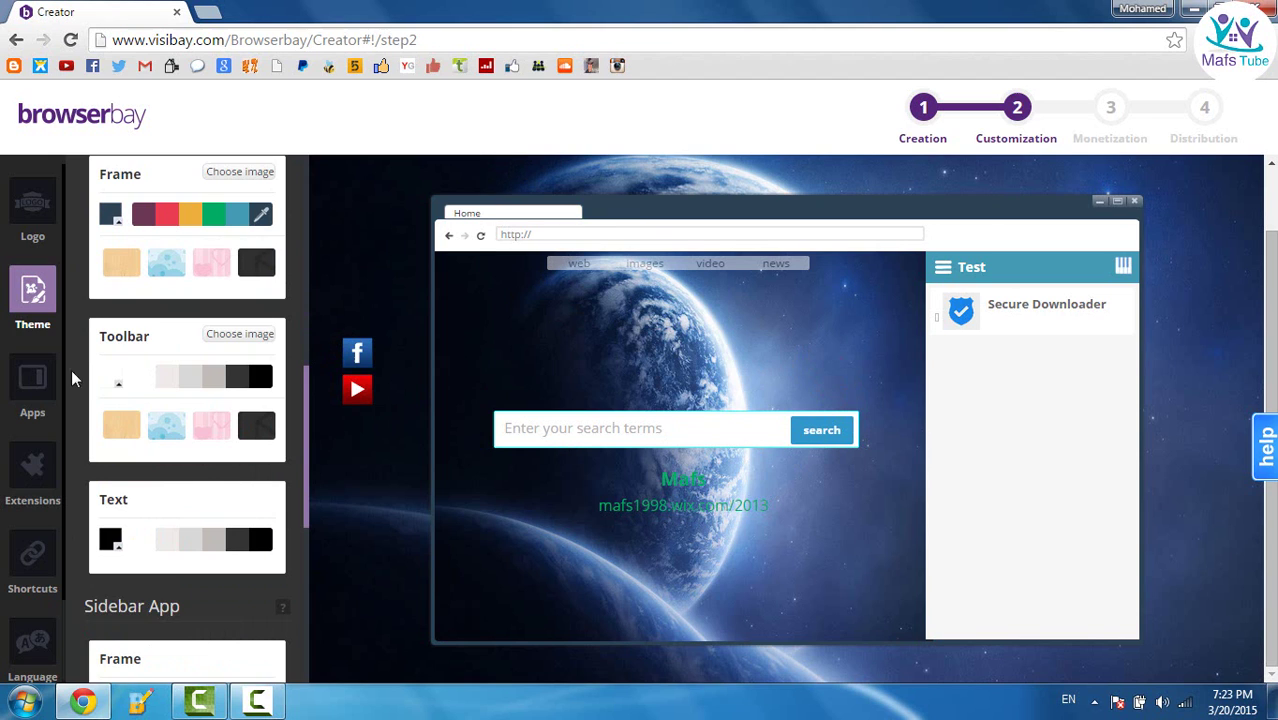
# Step: Browse app categories, confirm Secure Downloader is already added, and continue to monetization
pyautogui.click(50, 388)
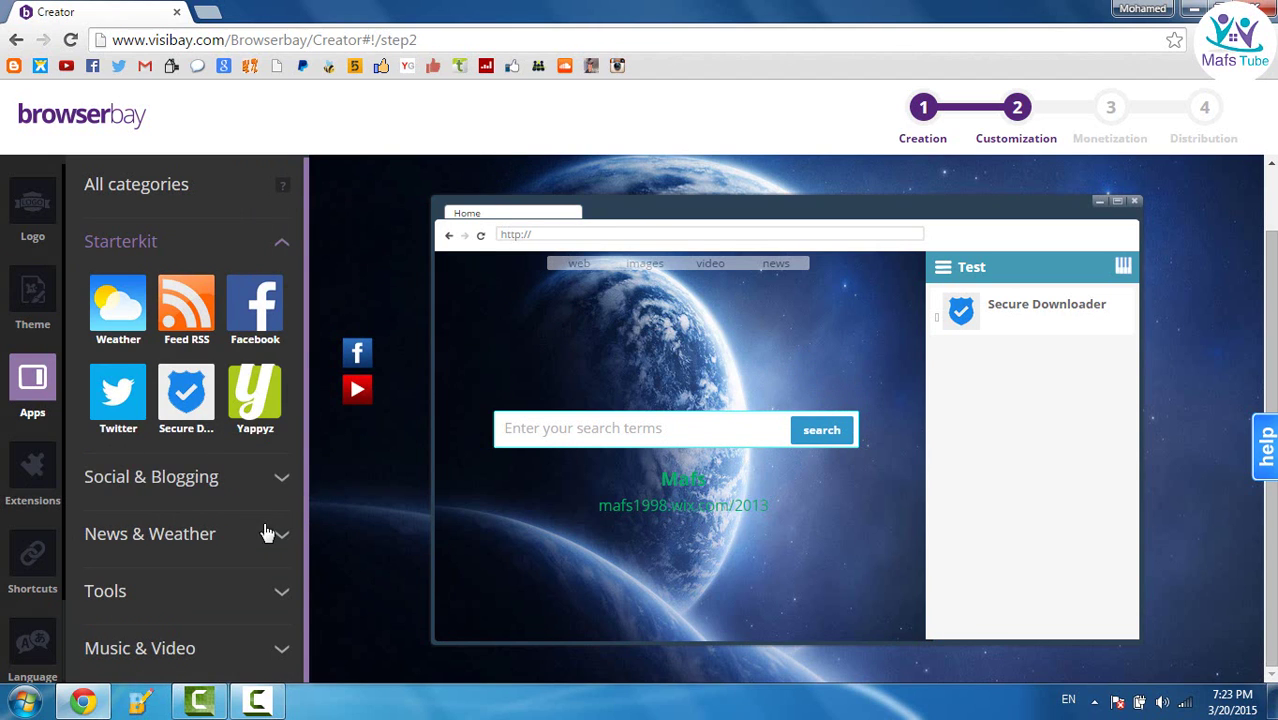
pyautogui.click(255, 477)
pyautogui.click(234, 240)
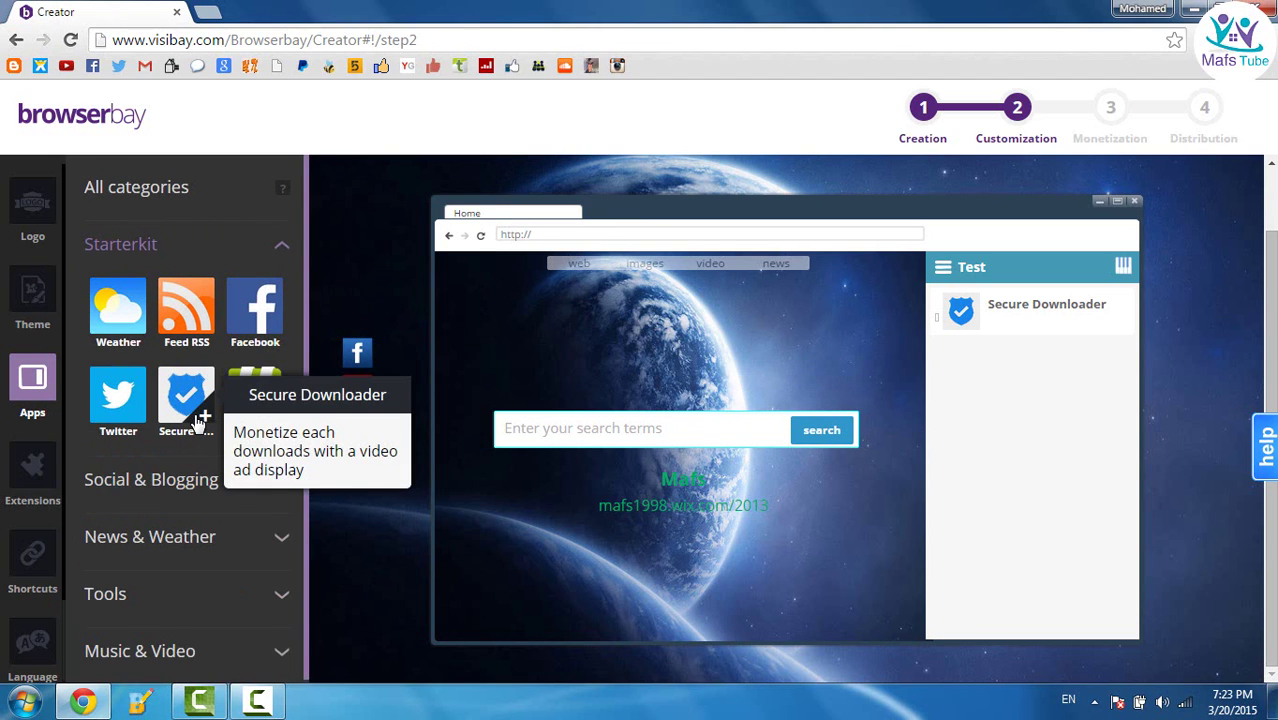
pyautogui.click(204, 425)
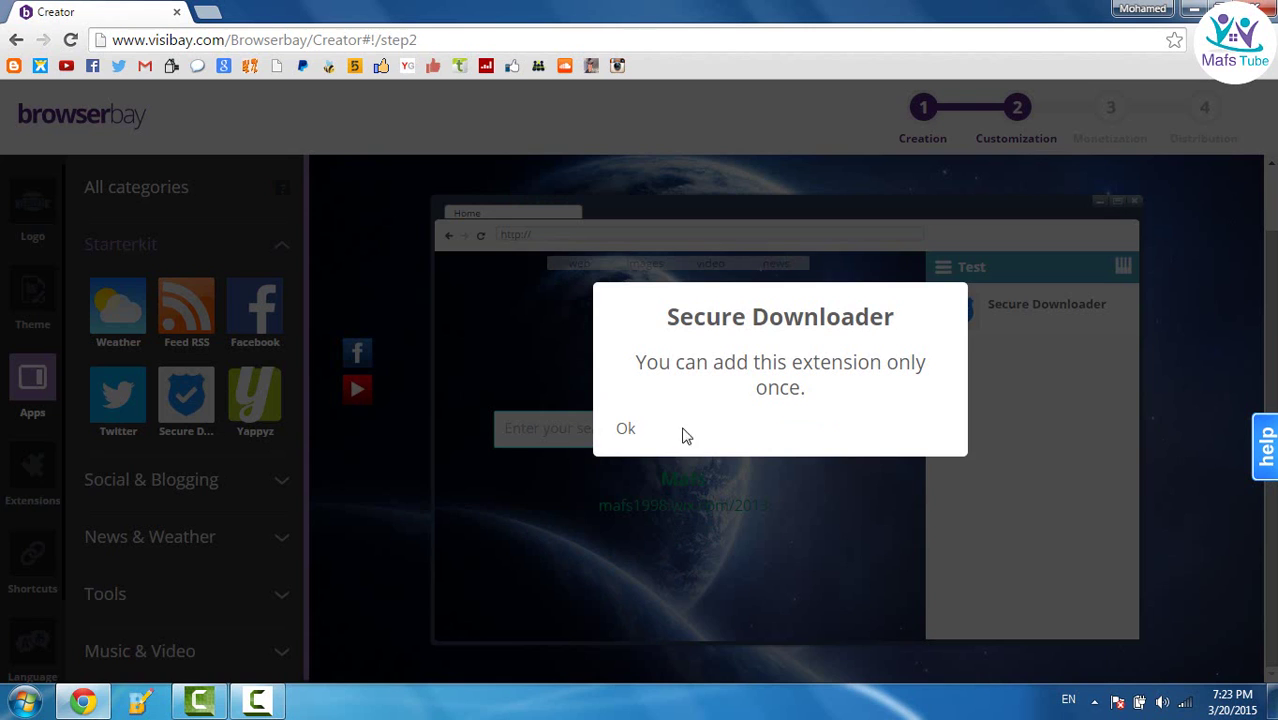
pyautogui.click(626, 428)
pyautogui.moveTo(1032, 376)
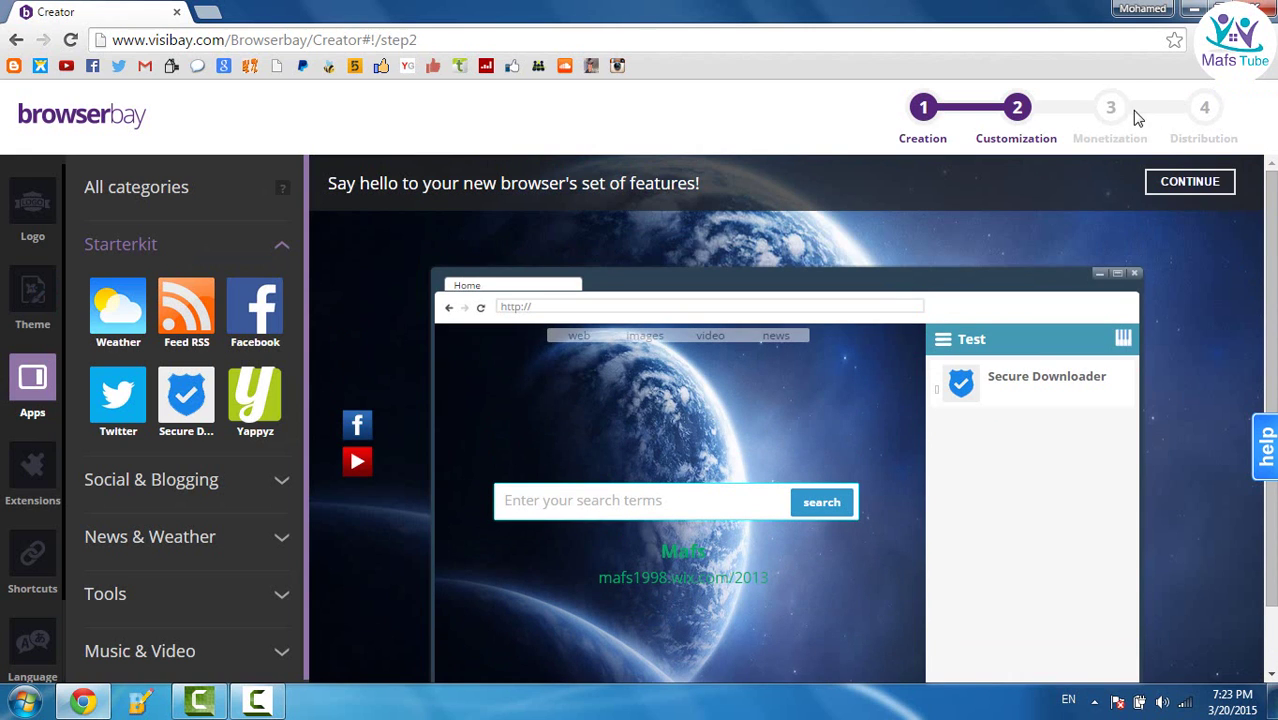
pyautogui.click(1172, 180)
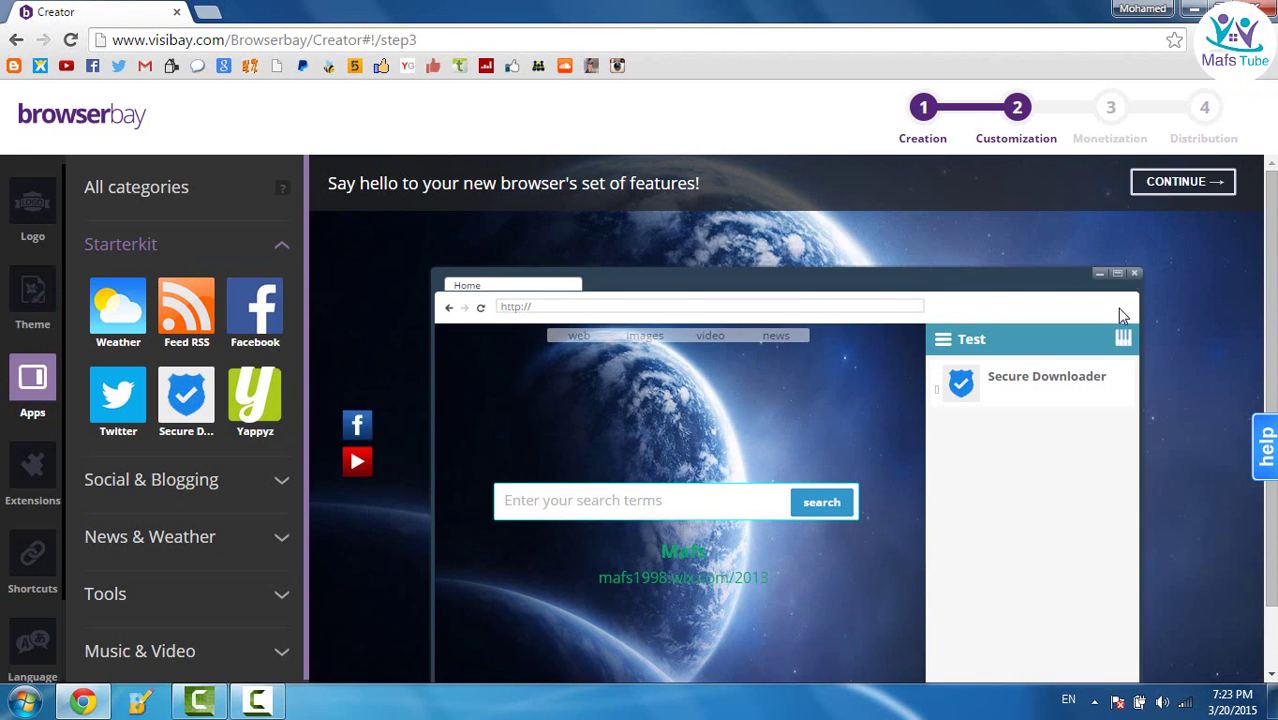
# Step: Enable Search Distribution, Search Enhancement, Advertising and Coupons monetization
pyautogui.scroll(-2, 1200, 175)
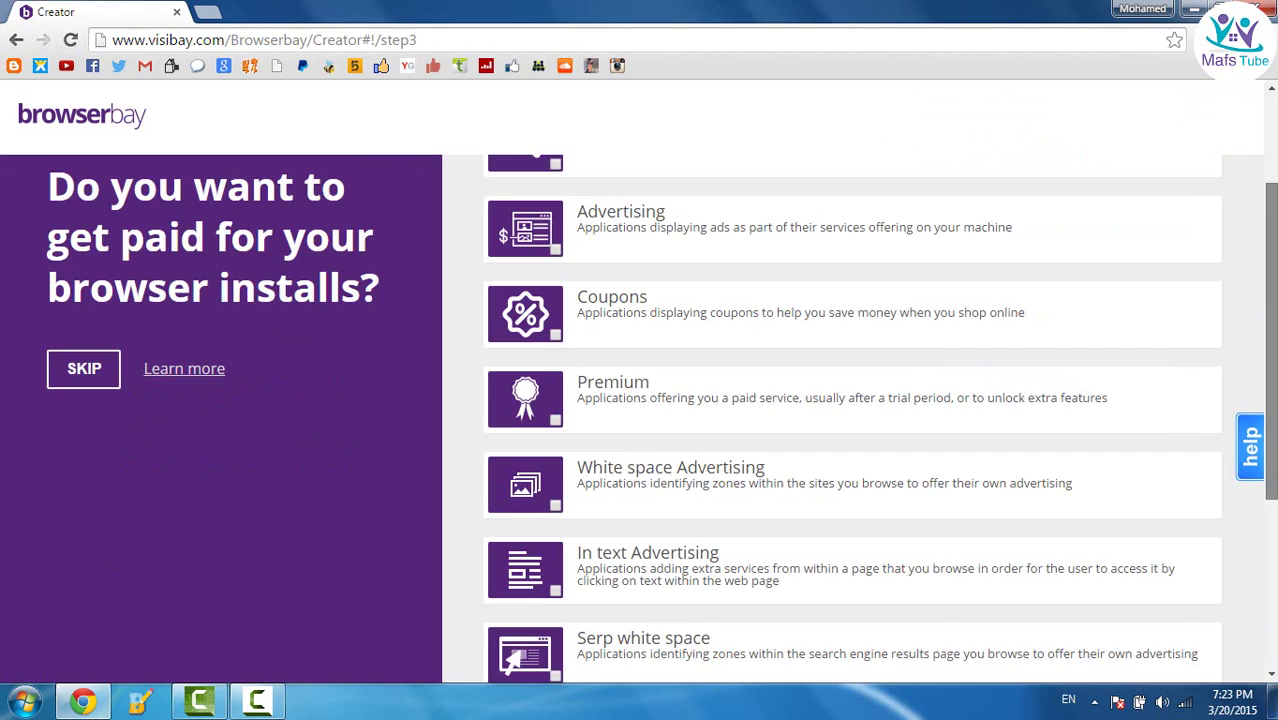
pyautogui.scroll(1, 600, 300)
pyautogui.scroll(1, 600, 300)
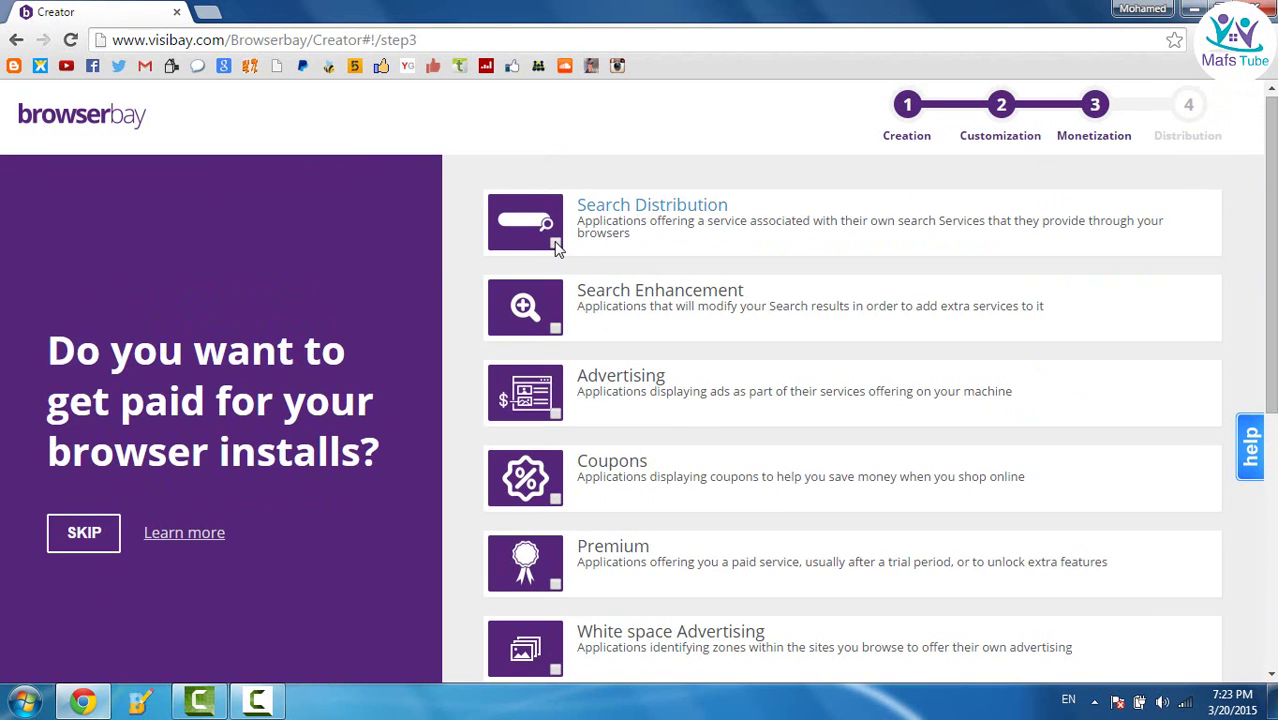
pyautogui.click(555, 245)
pyautogui.click(555, 328)
pyautogui.click(555, 412)
pyautogui.click(555, 497)
# Step: Enable Premium, White space, In text and Serp white space monetization, then save
pyautogui.moveTo(1265, 257); pyautogui.dragTo(1265, 369)
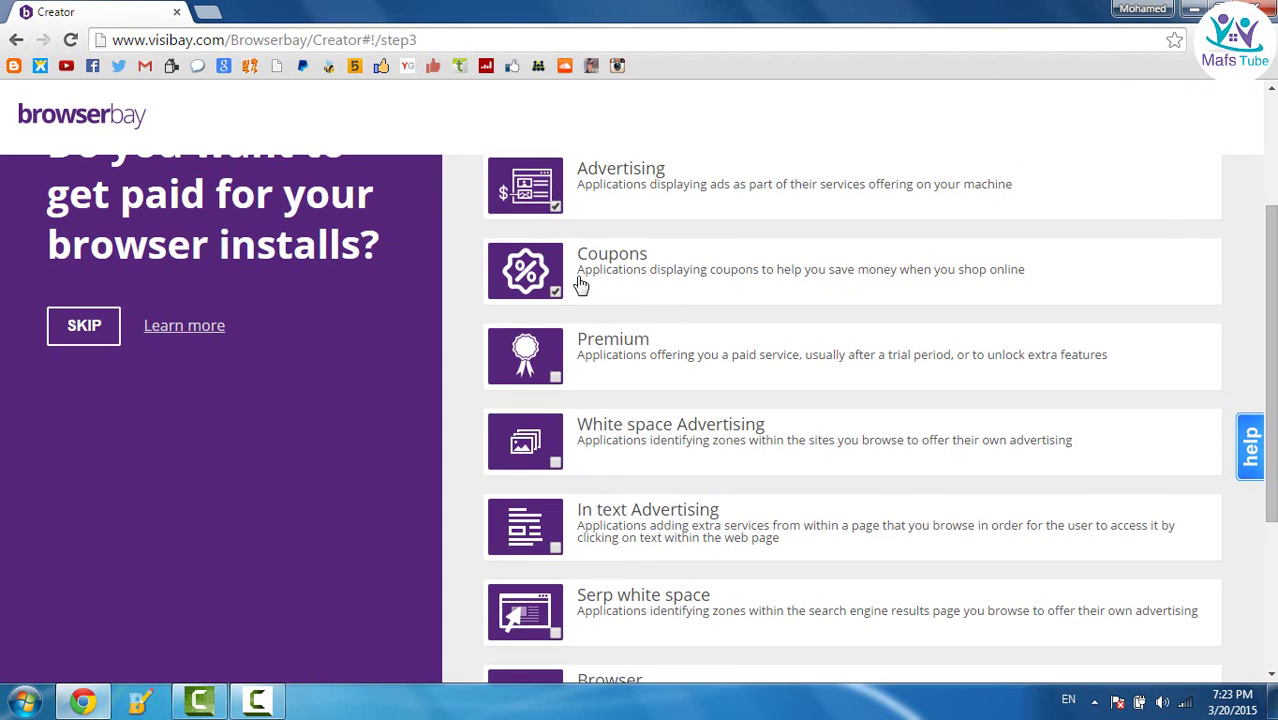
pyautogui.click(545, 378)
pyautogui.click(529, 441)
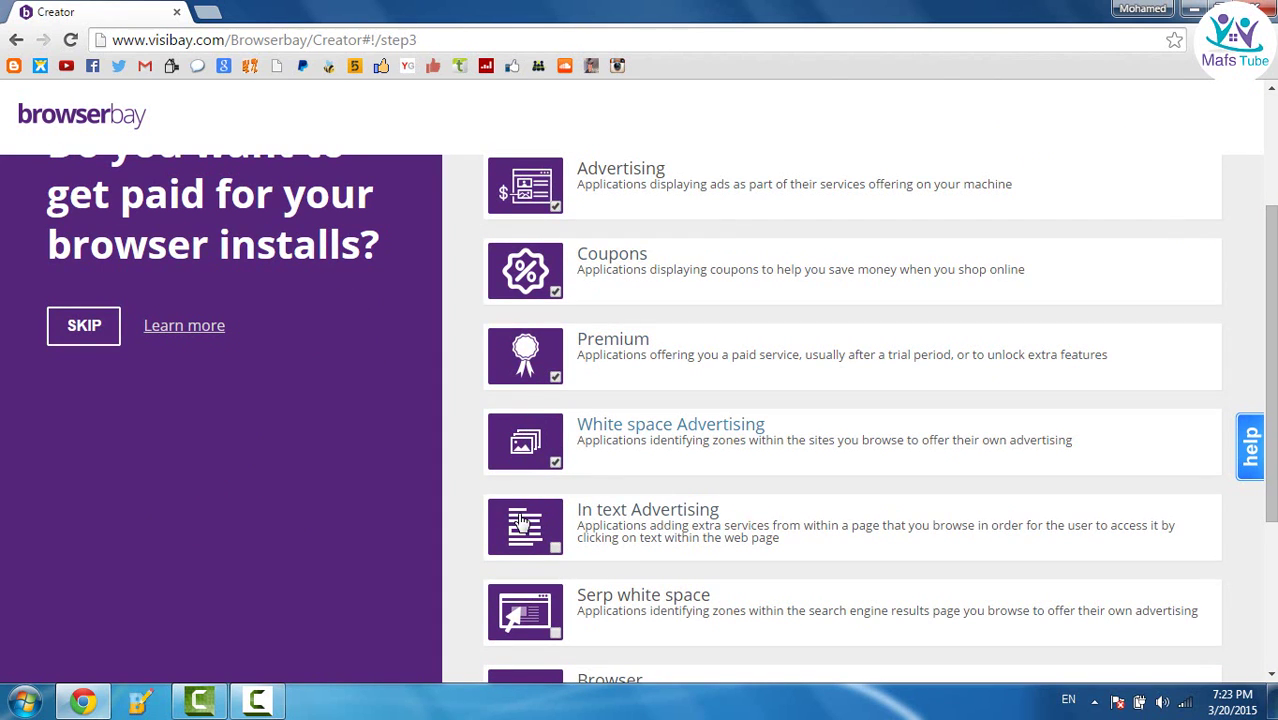
pyautogui.click(521, 523)
pyautogui.click(519, 609)
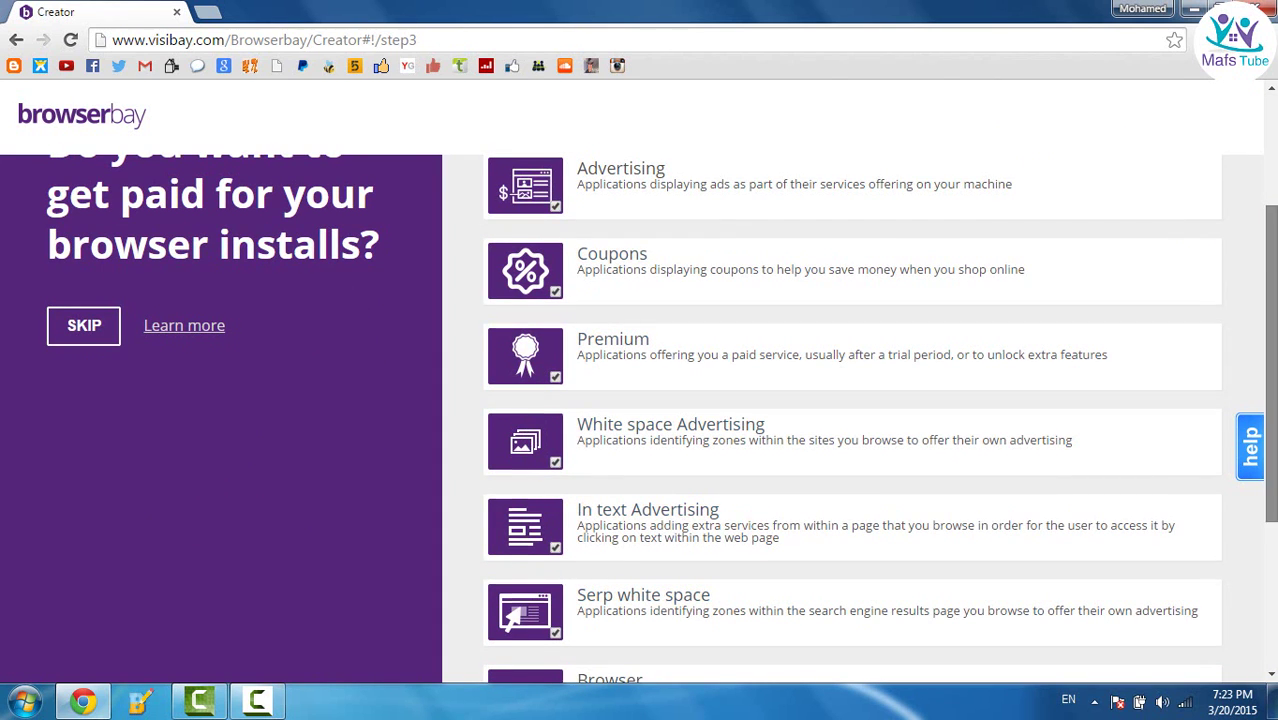
pyautogui.scroll(-3, 560, 375)
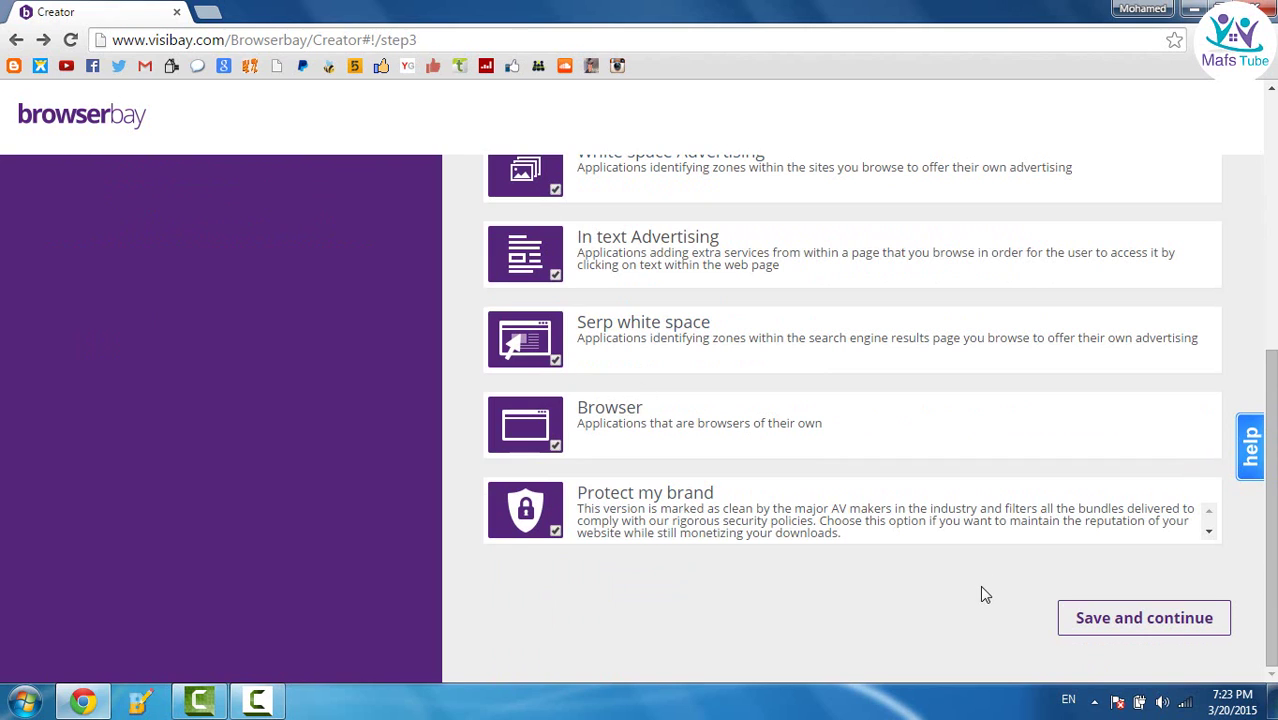
pyautogui.click(1117, 635)
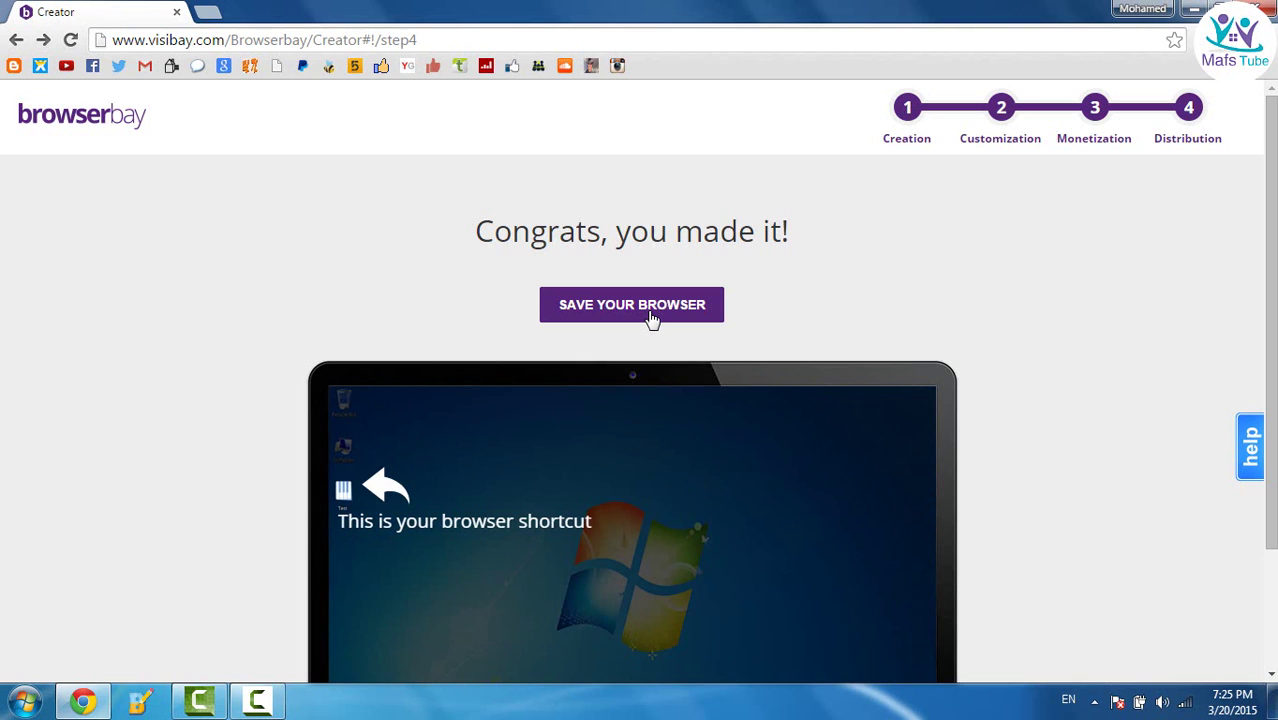
# Step: Minimize the Chrome window showing Browserbay's finished Distribution page
pyautogui.click(1188, 14)
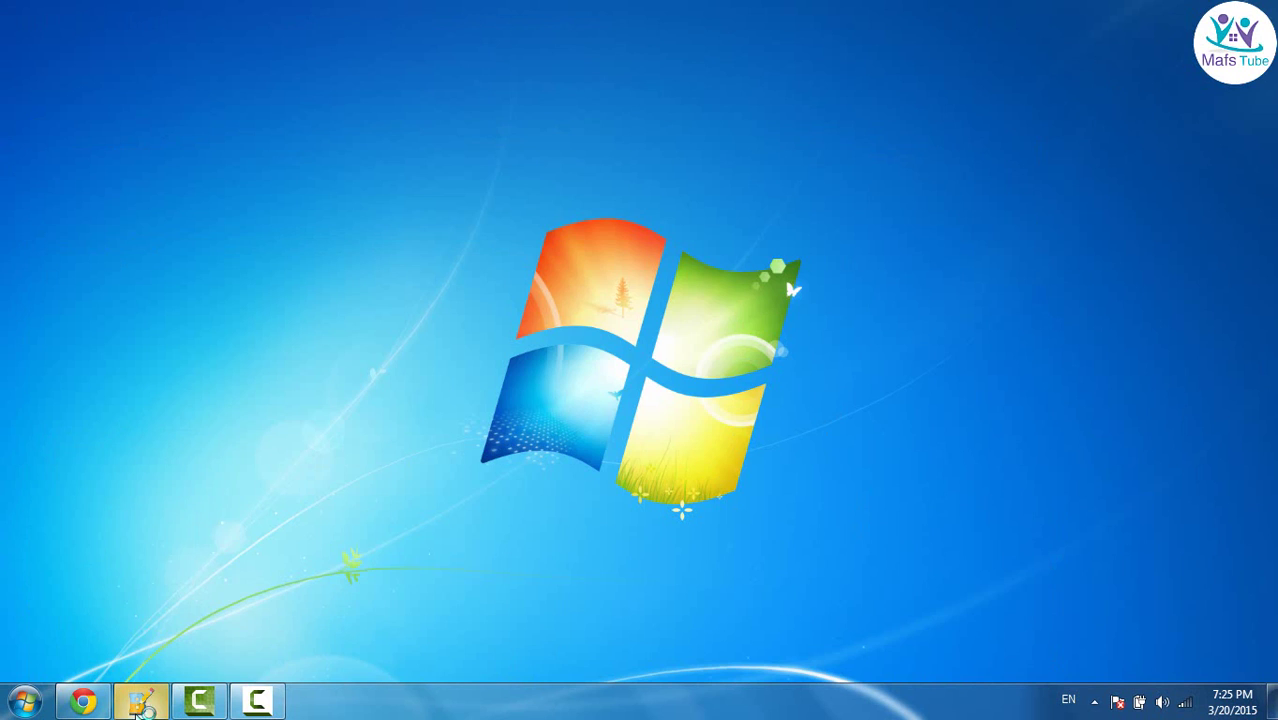
# Step: Open Mafs Browser from its taskbar icon
pyautogui.click(139, 704)
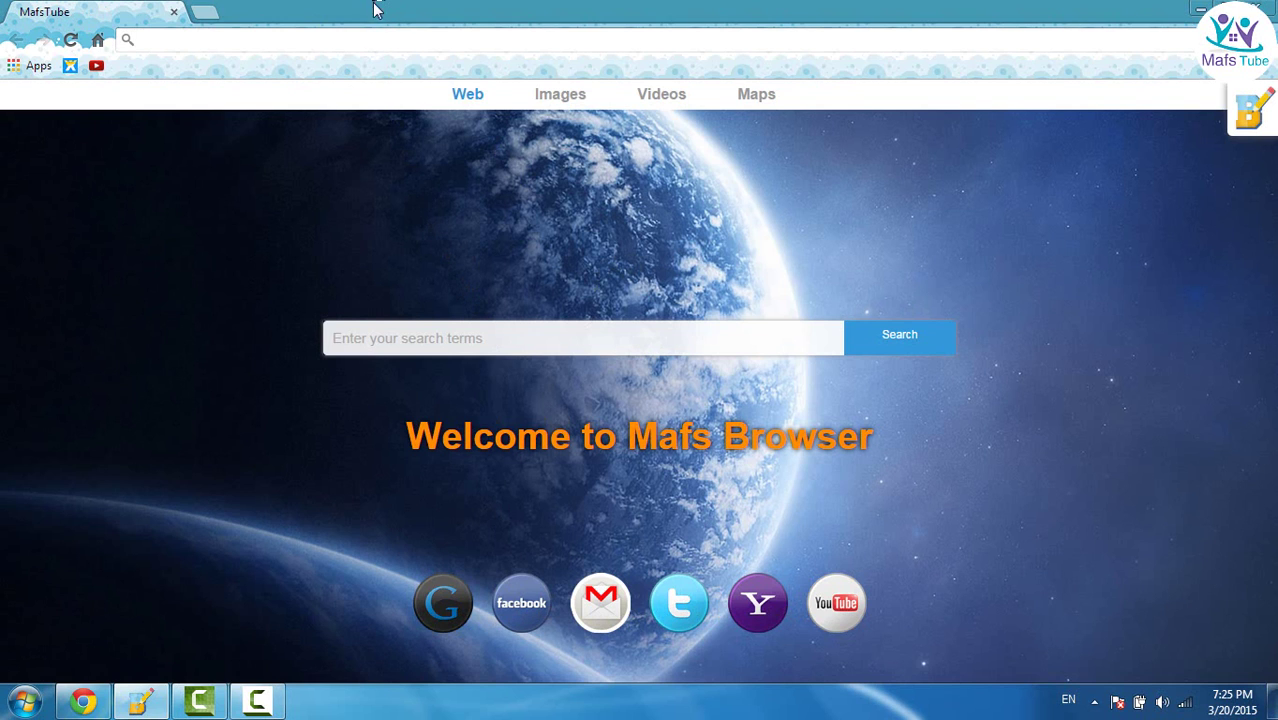
# Step: Go to google.com and run a Google search for 'mafstube'
pyautogui.write('g')
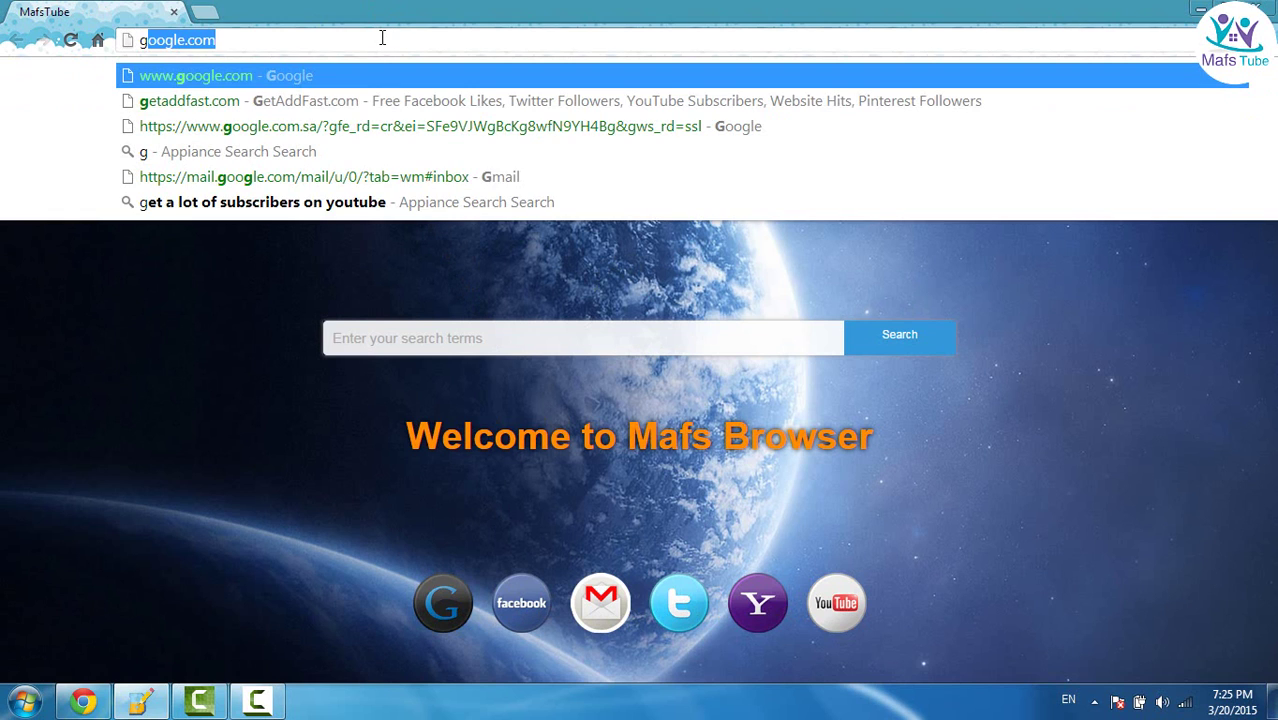
pyautogui.write('oo')
pyautogui.press('Return')
pyautogui.write('mafs')
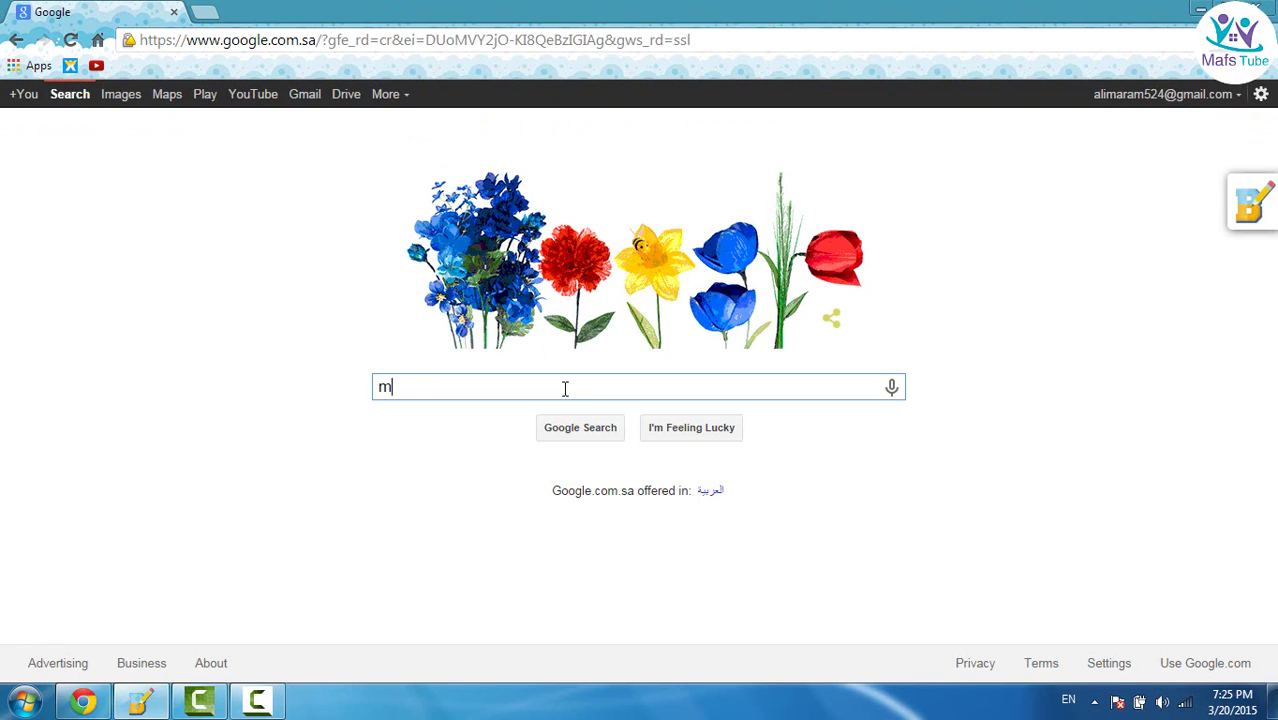
pyautogui.write('tube')
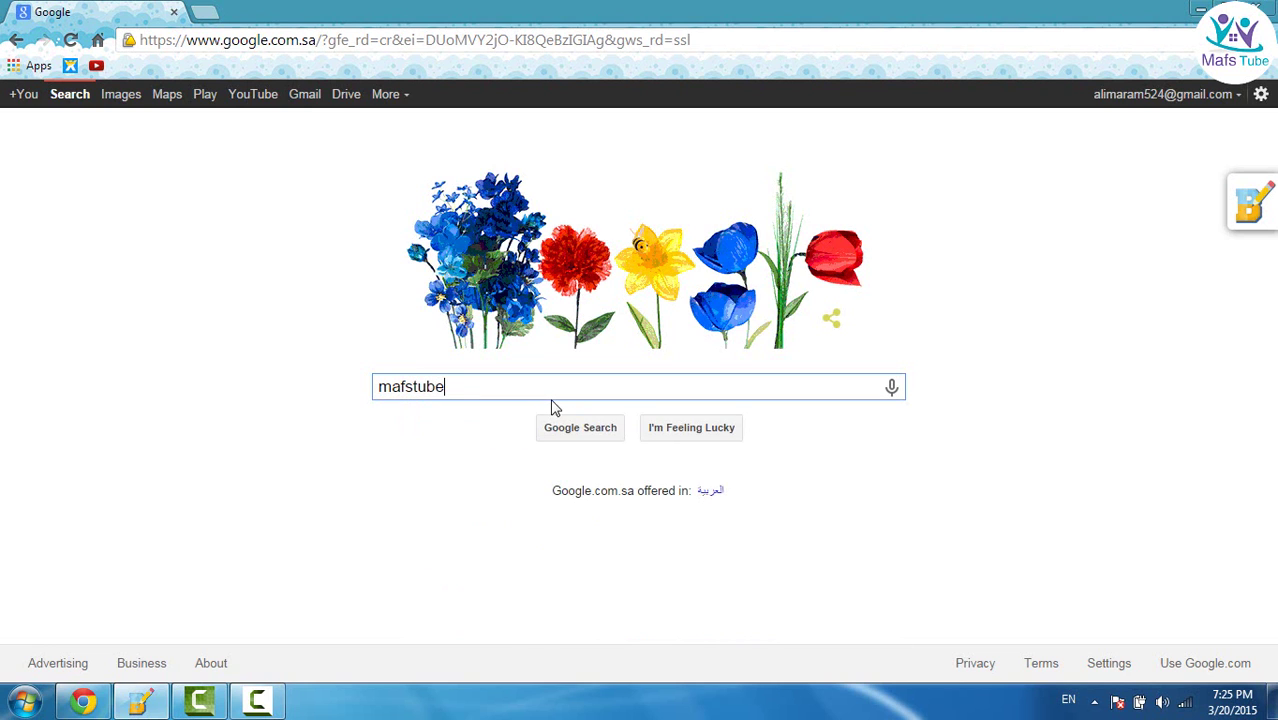
pyautogui.press('Return')
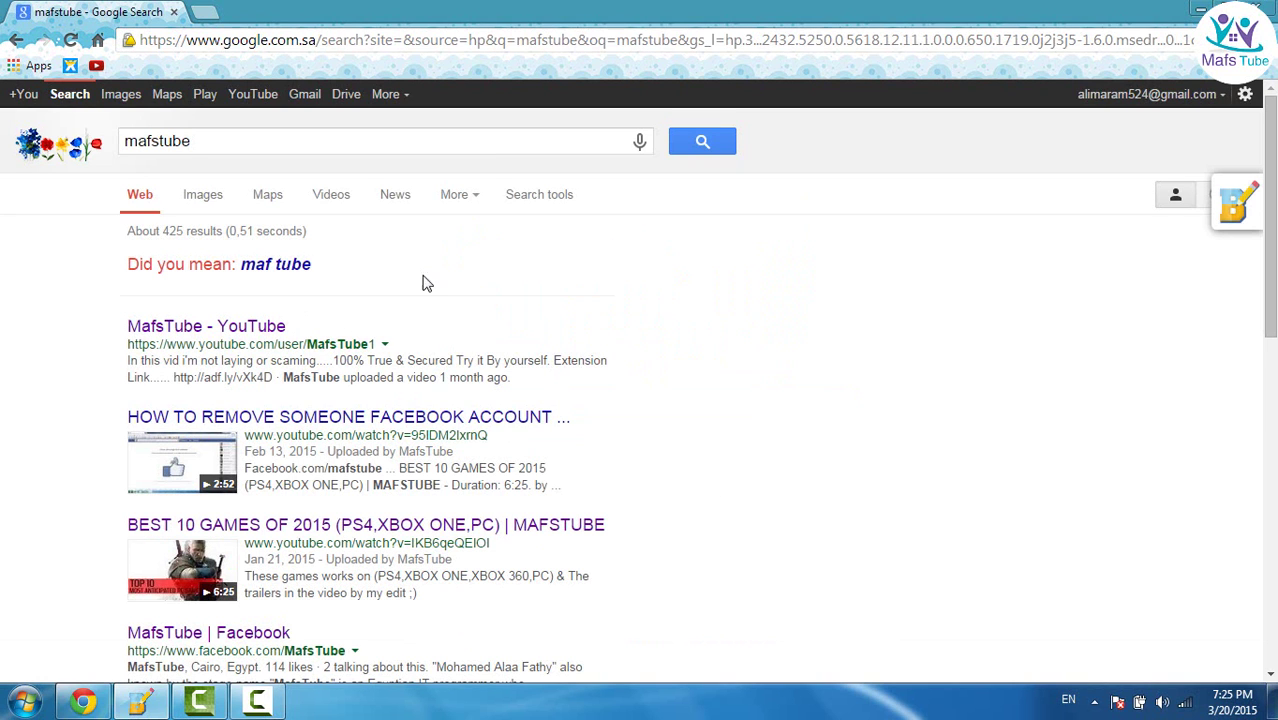
# Step: Clear the 'mafstube' query from the Google search box
pyautogui.click(314, 141)
pyautogui.hotkey('ctrl', 'a')
pyautogui.press('BackSpace')
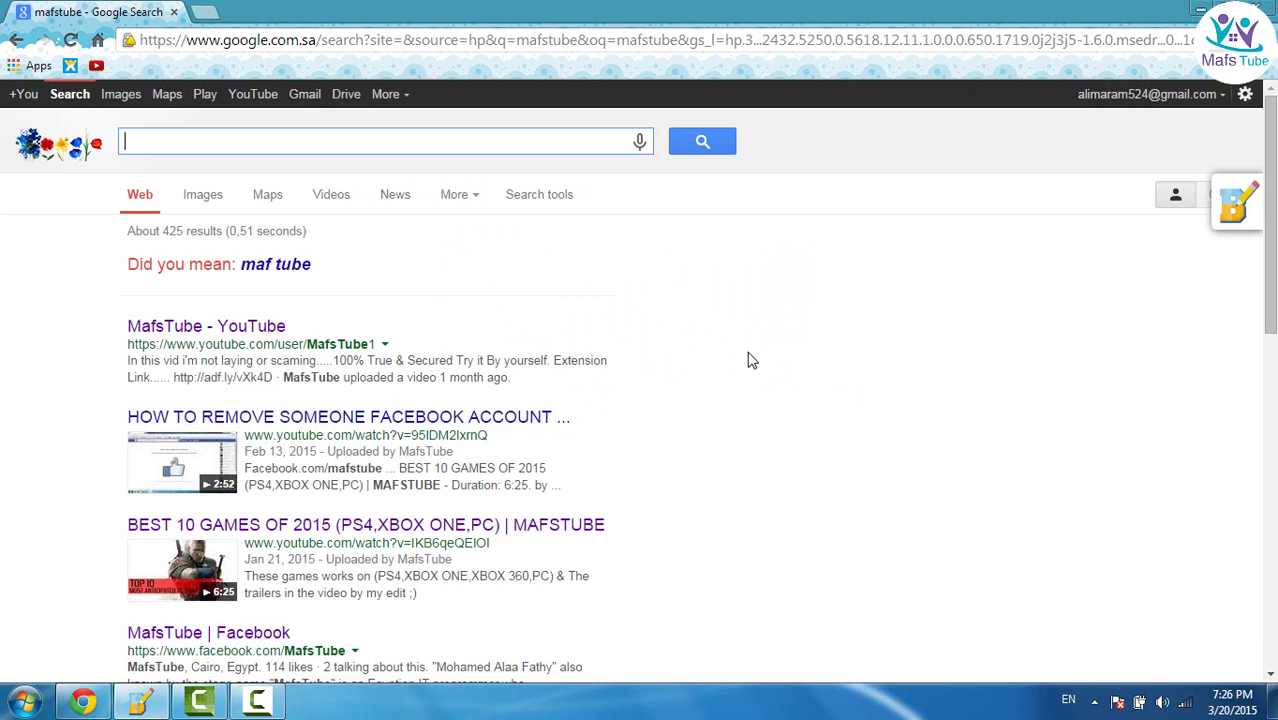
pyautogui.click(698, 267)
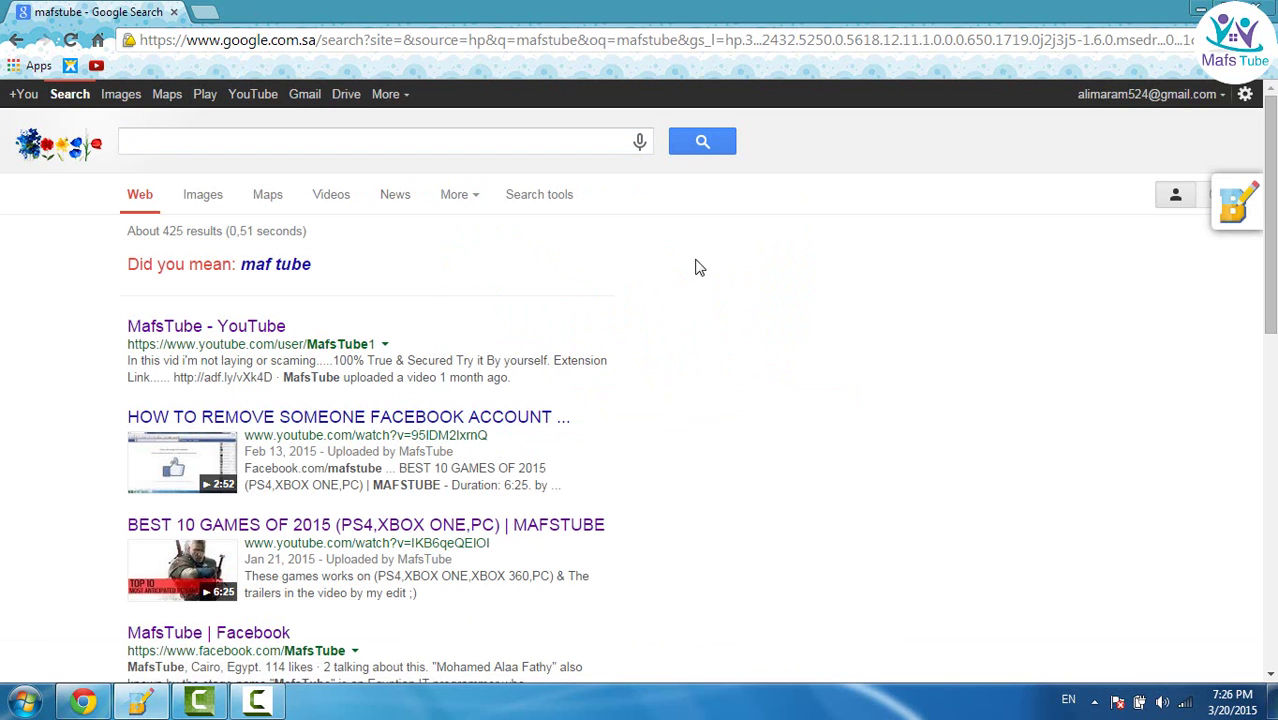